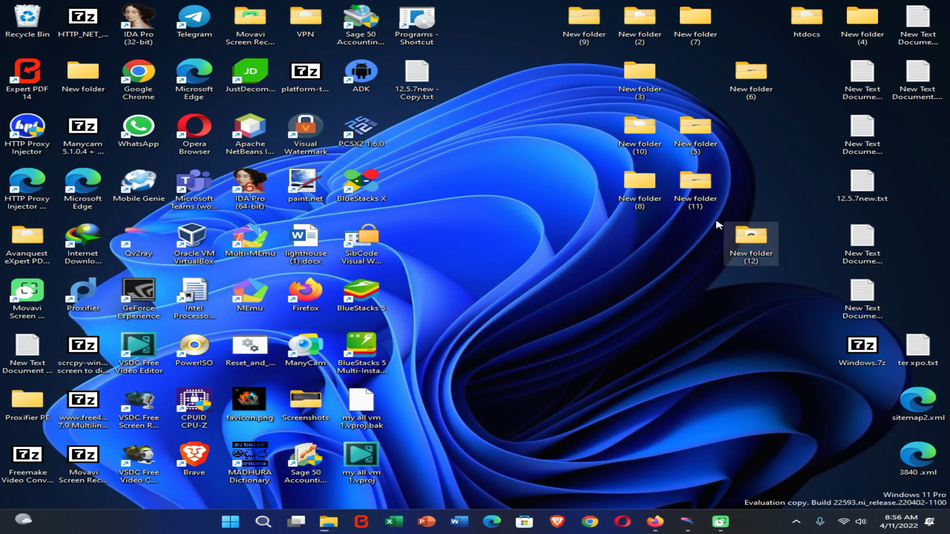
# Open New folder (11) from the Desktop in File Explorer.
pyautogui.doubleClick(755, 254)
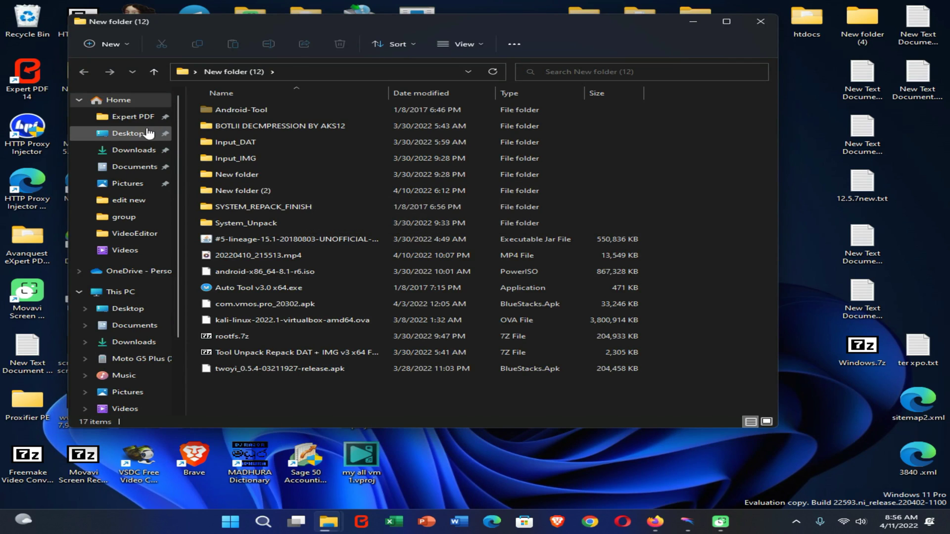
pyautogui.click(128, 133)
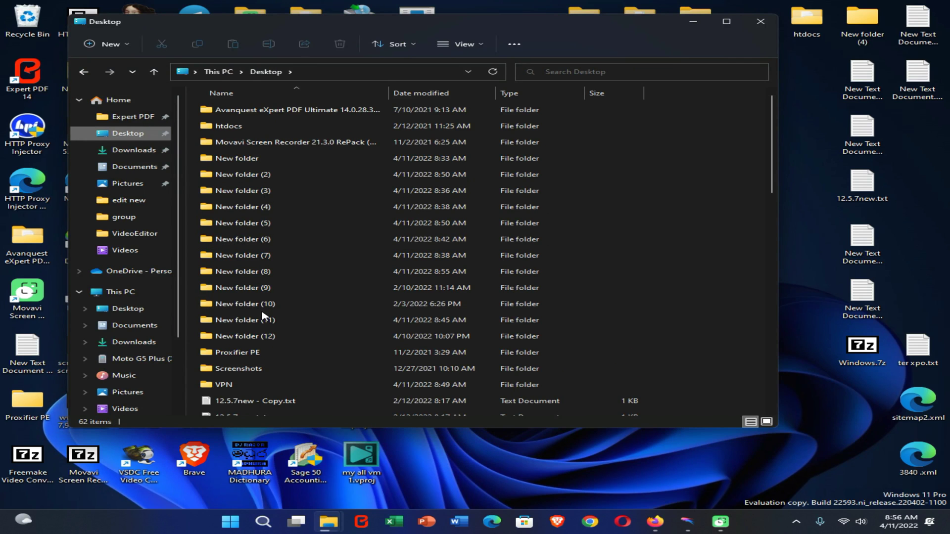
pyautogui.doubleClick(245, 321)
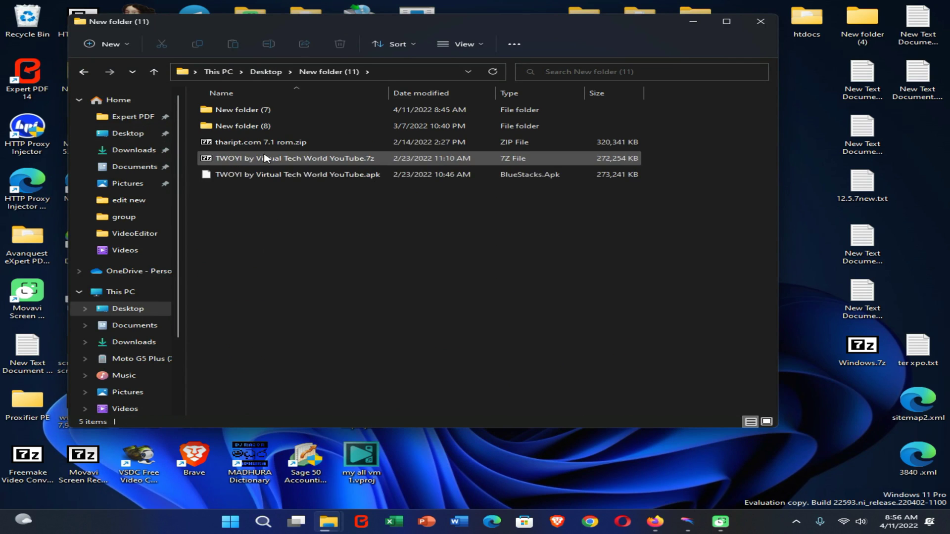
# Copy thaript.com 7.1 rom.zip and paste it into New folder (11).
pyautogui.click(260, 142)
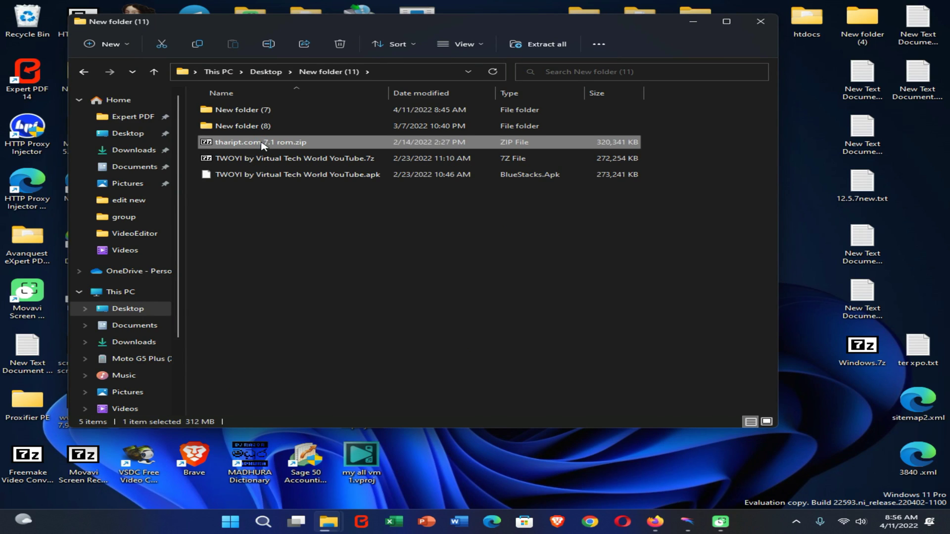
pyautogui.rightClick(263, 145)
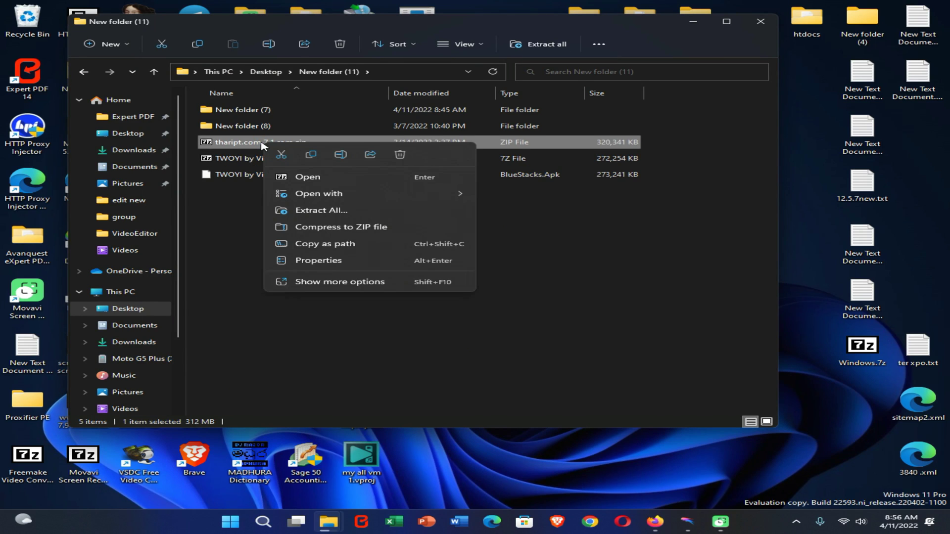
pyautogui.click(310, 155)
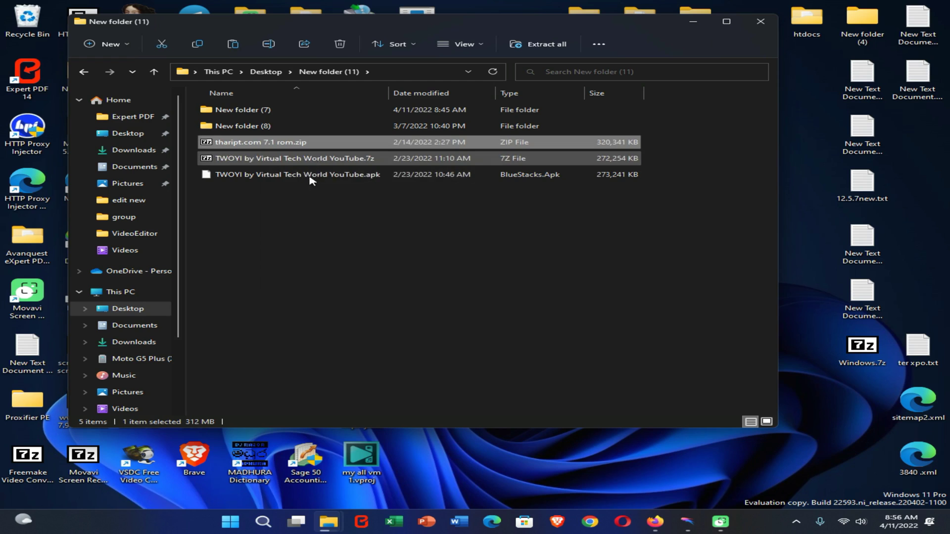
pyautogui.click(300, 233)
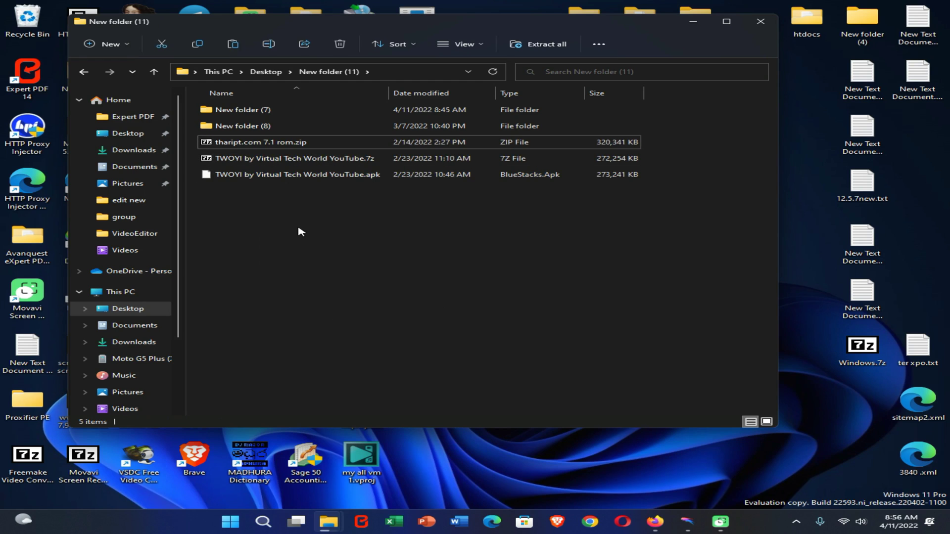
pyautogui.rightClick(301, 231)
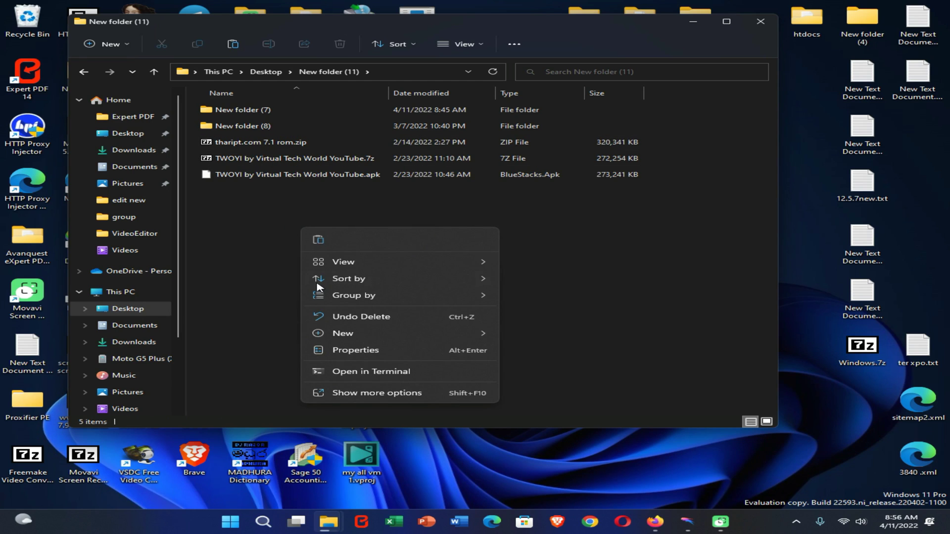
pyautogui.click(312, 242)
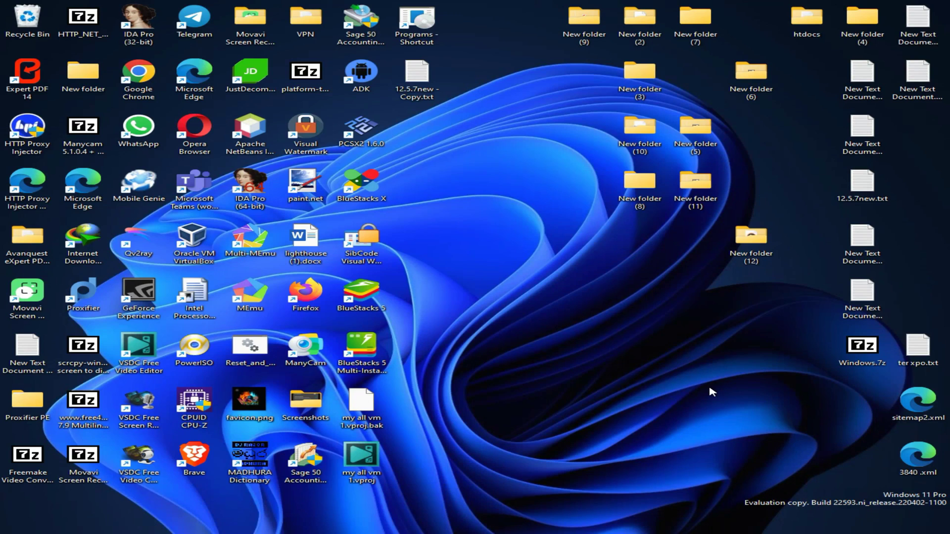
# Open Windows Search briefly from the desktop.
pyautogui.press('super+s')
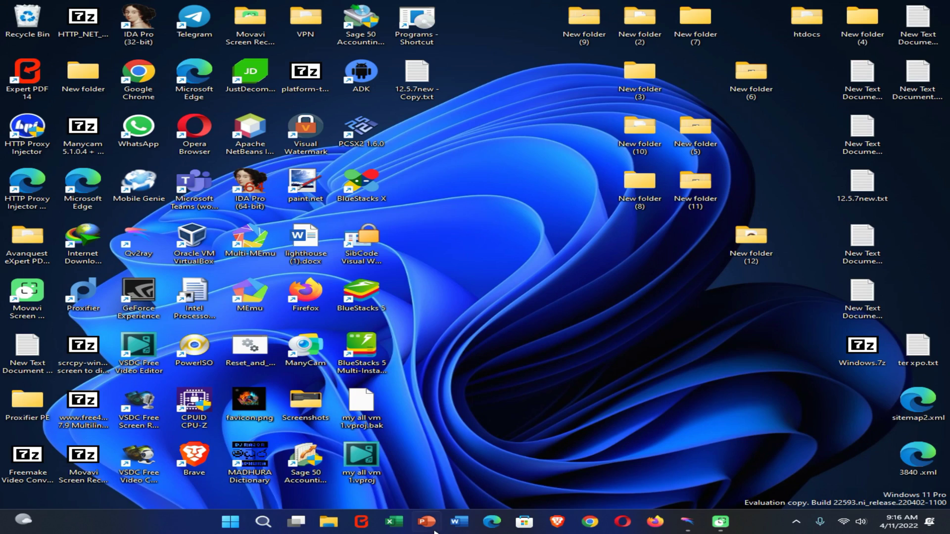
# Open a new File Explorer window at This PC and select Local Disk (C:).
pyautogui.click(328, 522)
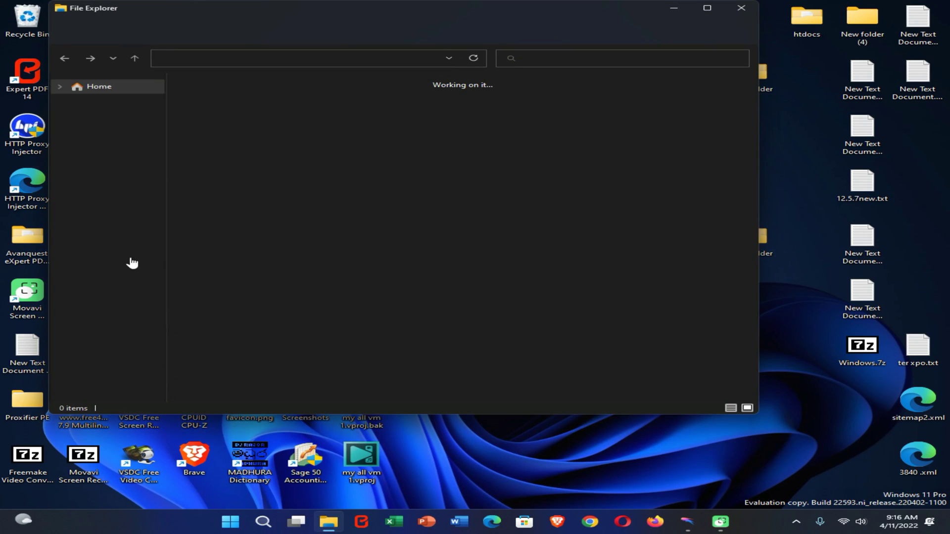
pyautogui.click(101, 211)
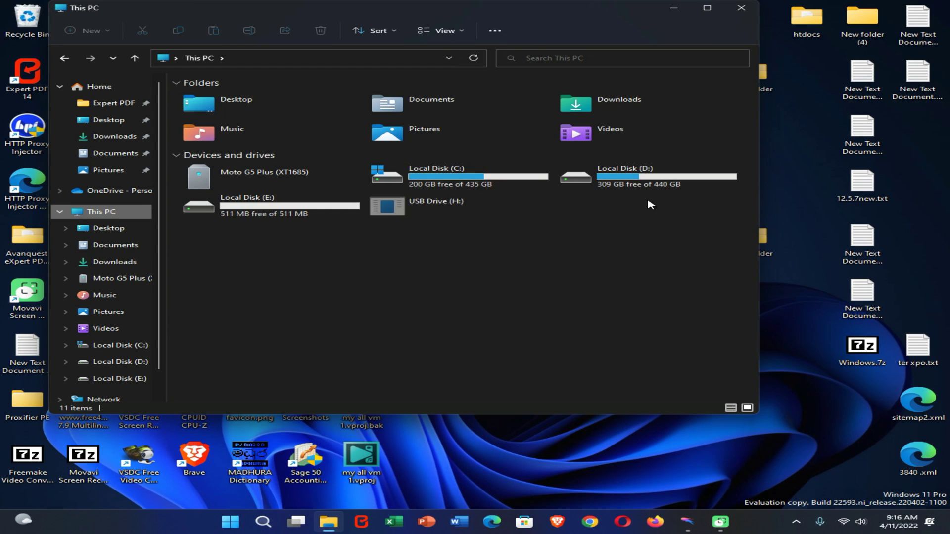
pyautogui.click(421, 176)
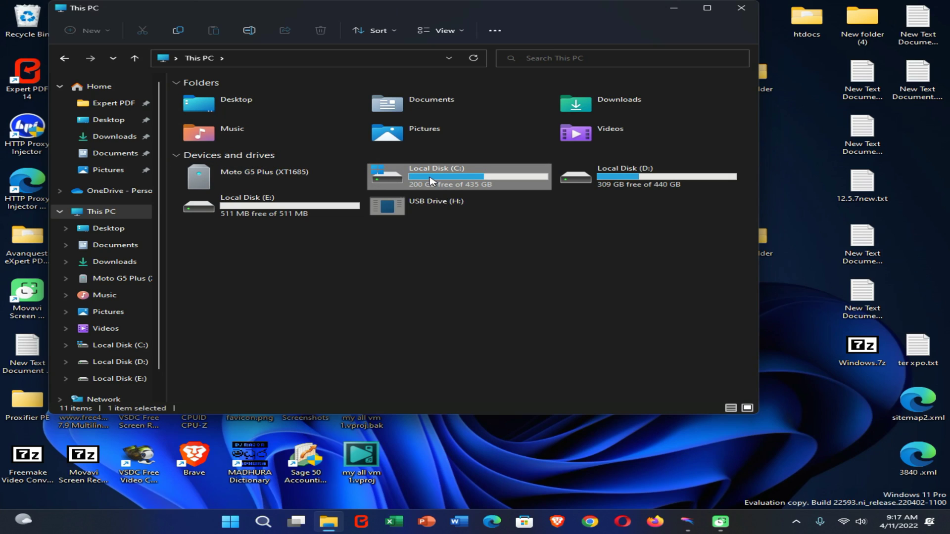
pyautogui.moveTo(459, 175)
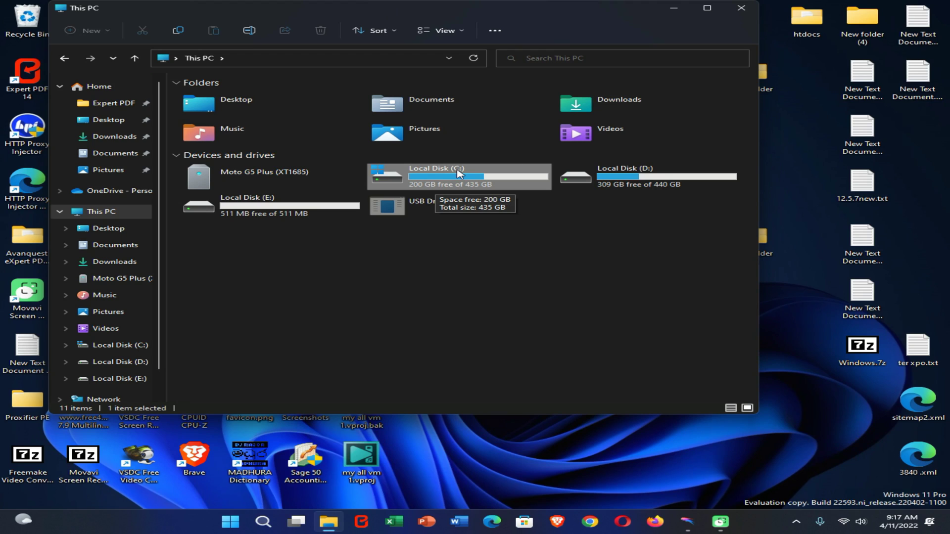
# Clear the File Explorer history under Folder Options Privacy and confirm with OK.
pyautogui.click(652, 247)
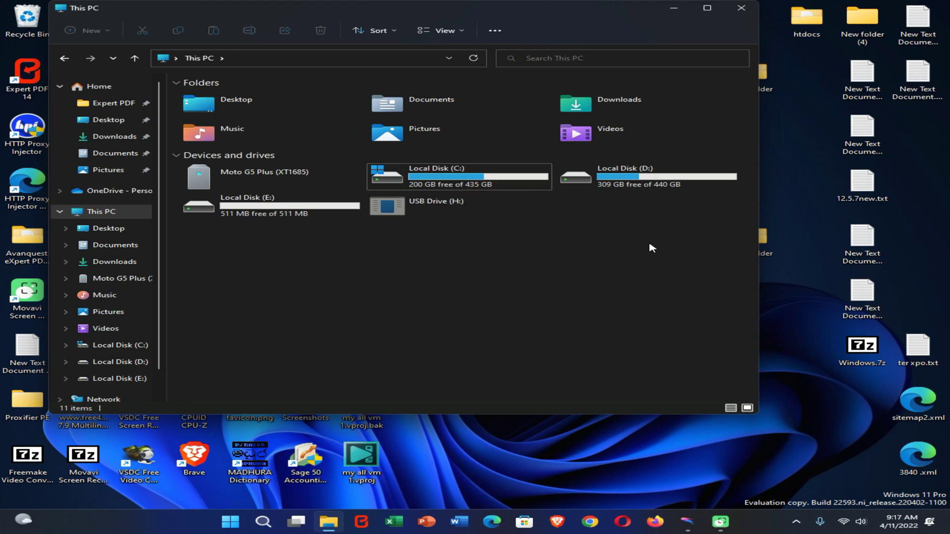
pyautogui.click(498, 32)
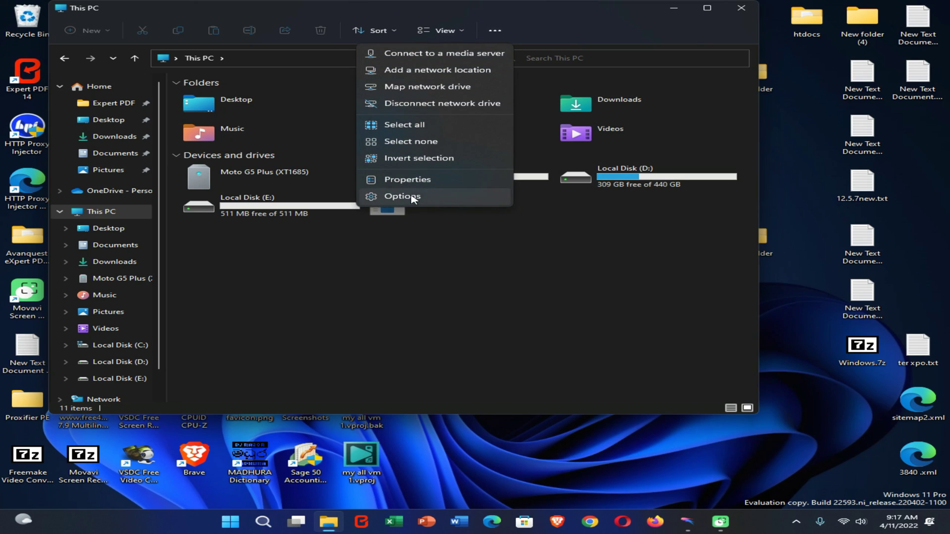
pyautogui.click(423, 199)
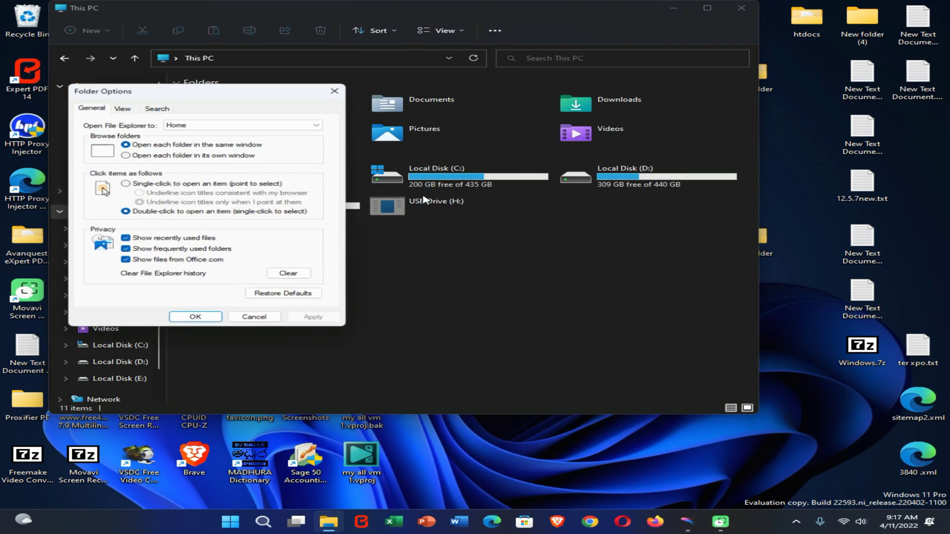
pyautogui.click(290, 275)
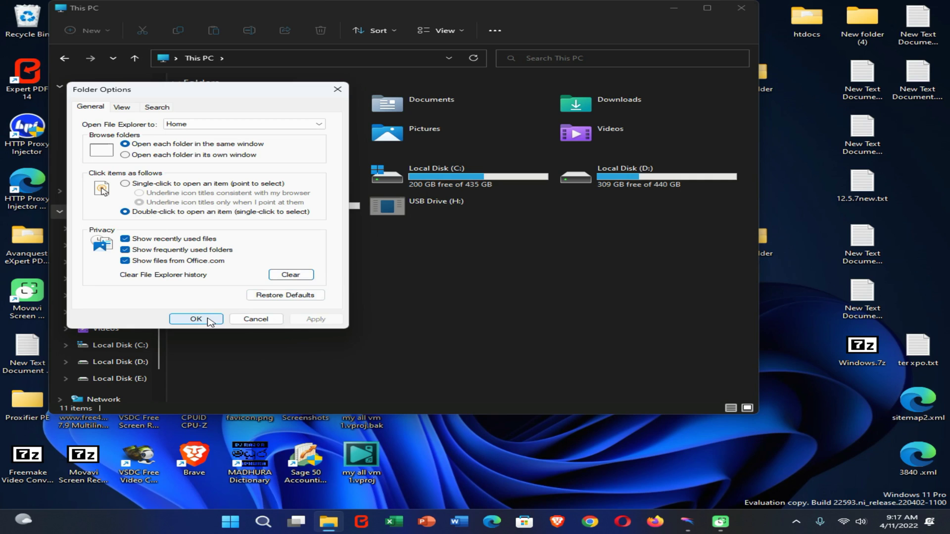
pyautogui.click(196, 320)
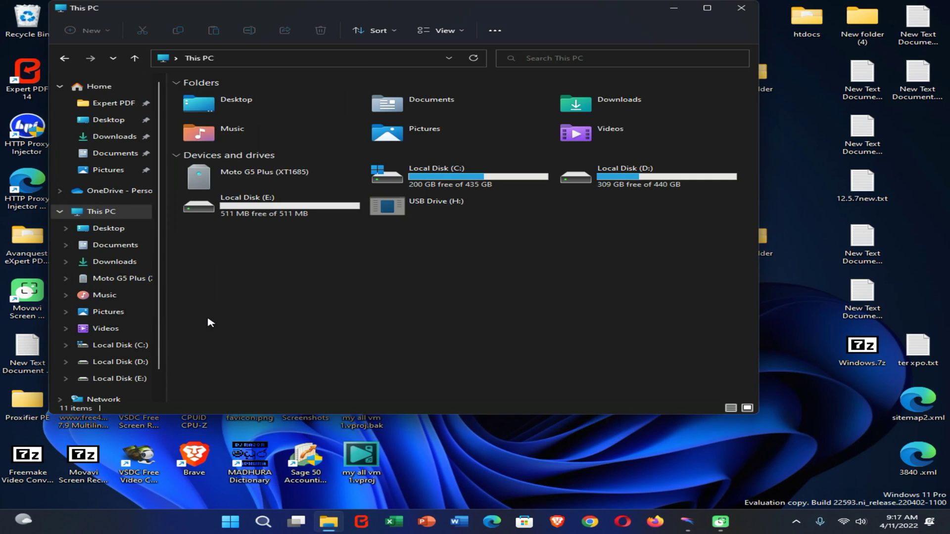
# Close File Explorer, then empty the Recycle Bin, confirming permanent deletion.
pyautogui.click(746, 10)
pyautogui.rightClick(28, 24)
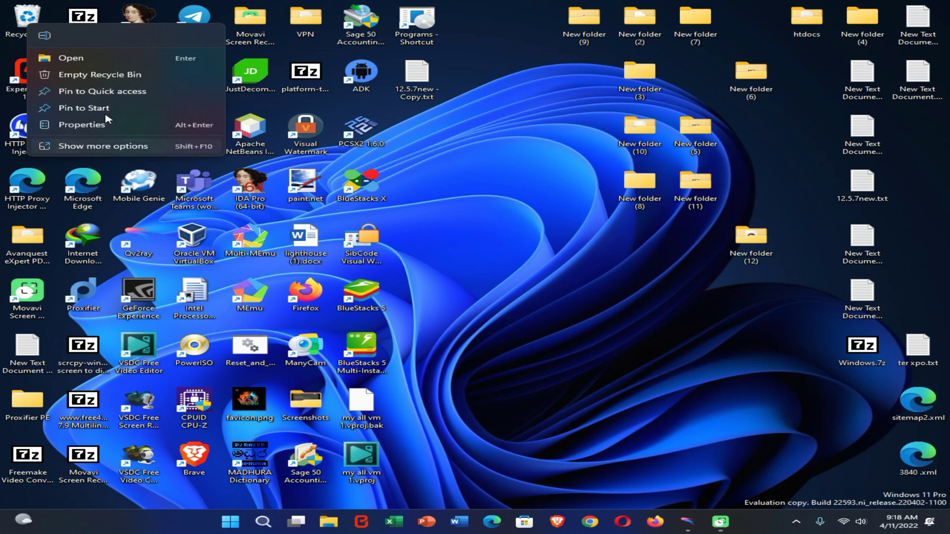
pyautogui.click(100, 74)
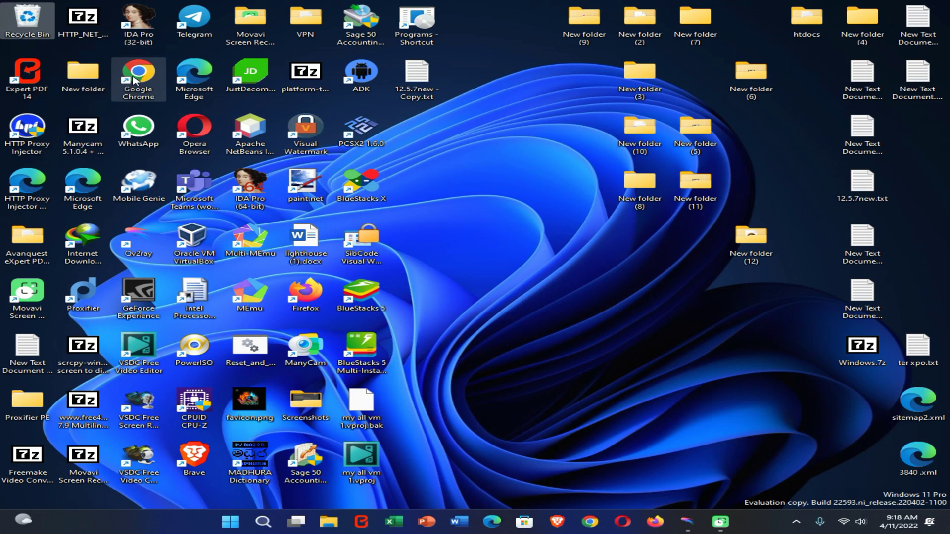
pyautogui.click(534, 303)
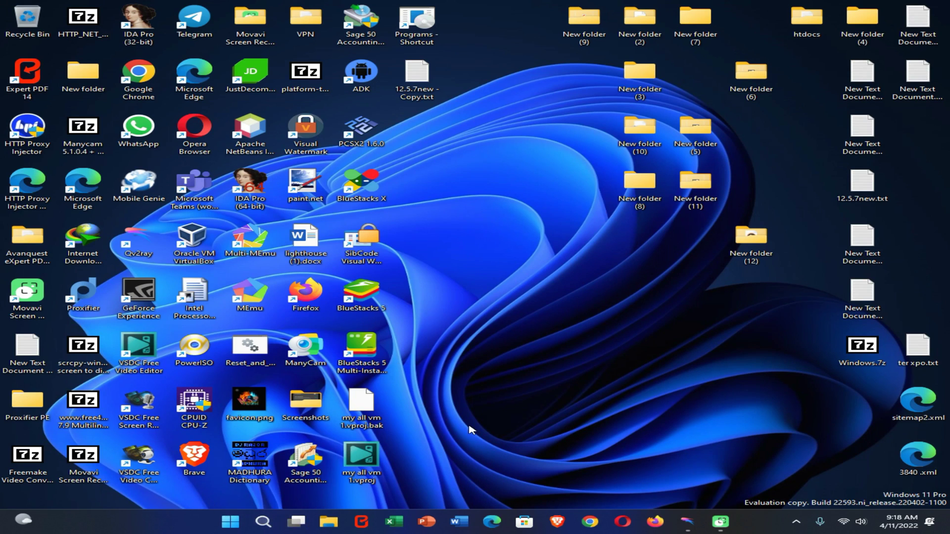
# Open the %temp% folder through the Run dialog.
pyautogui.press('super')
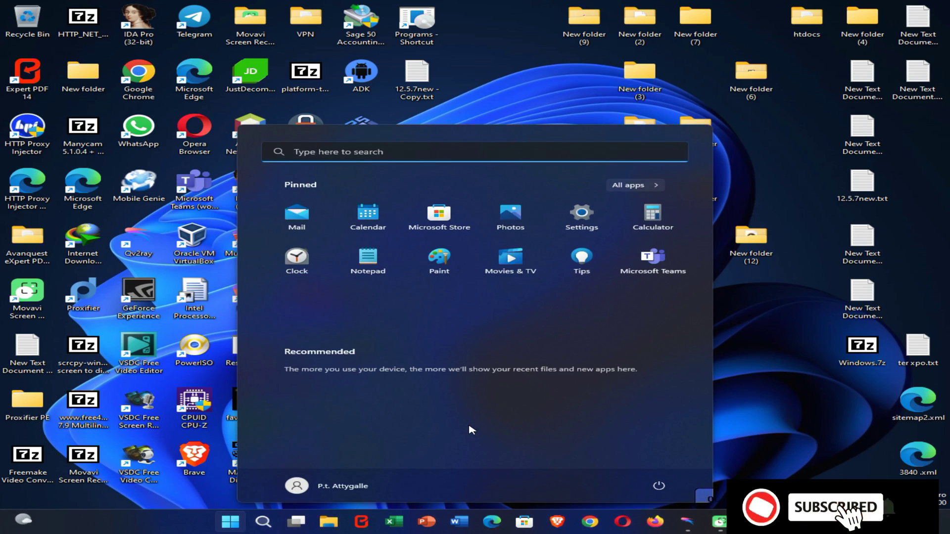
pyautogui.press('super+r')
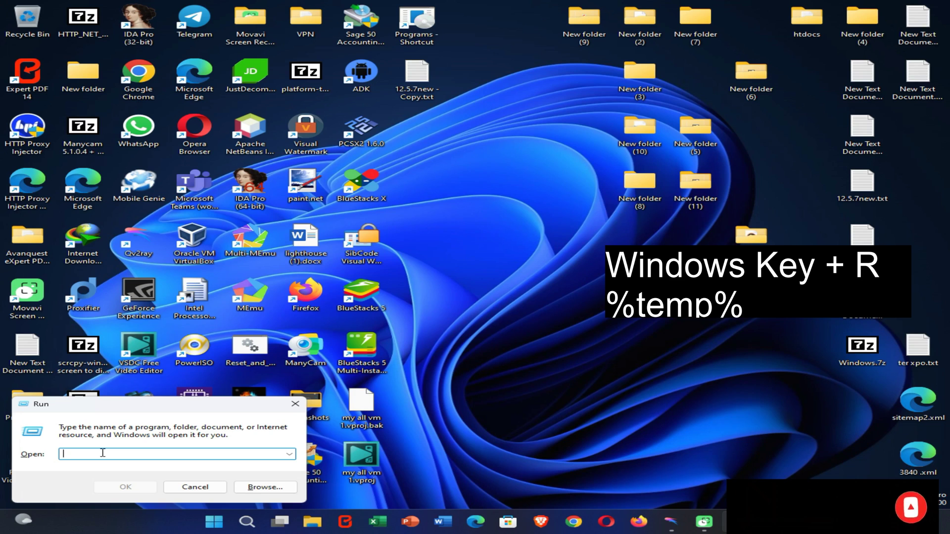
pyautogui.write('%temp%')
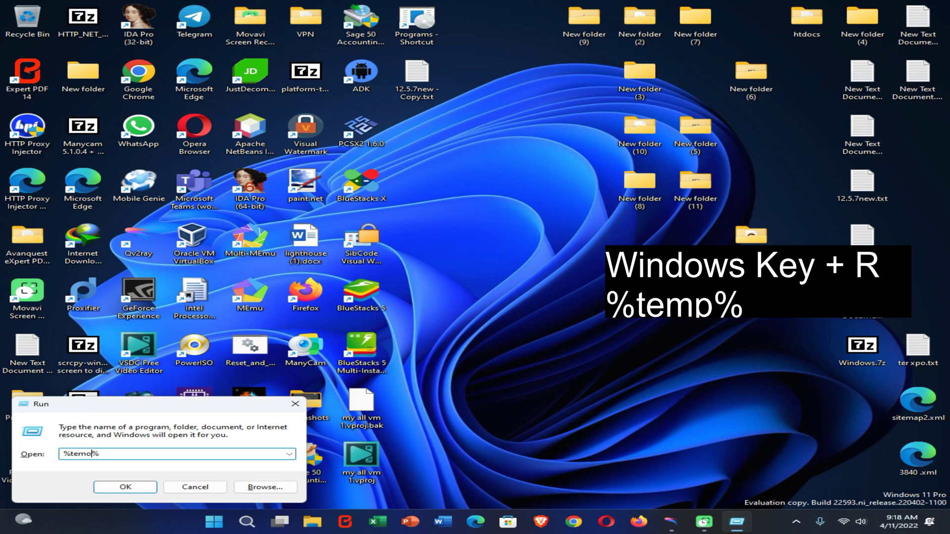
pyautogui.press('Return')
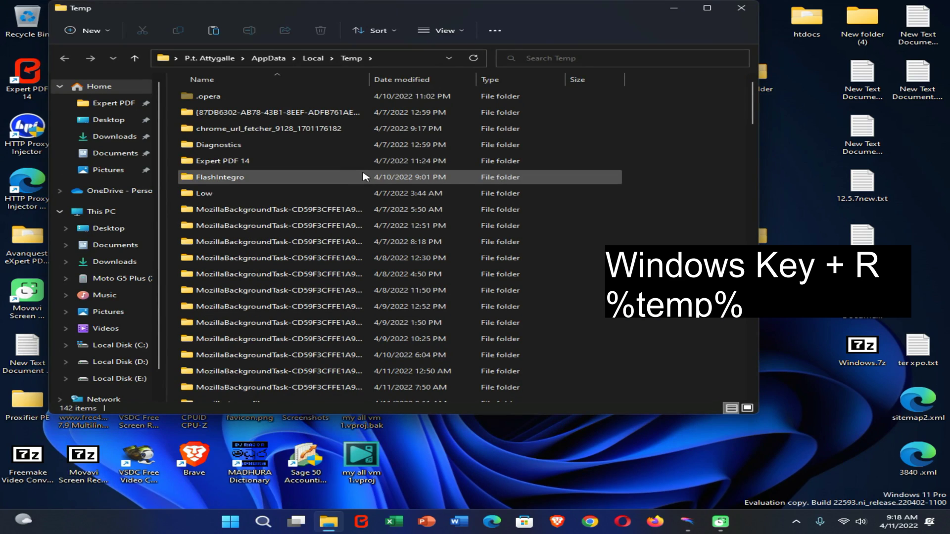
pyautogui.click(312, 161)
pyautogui.scroll(-10, 468, 245)
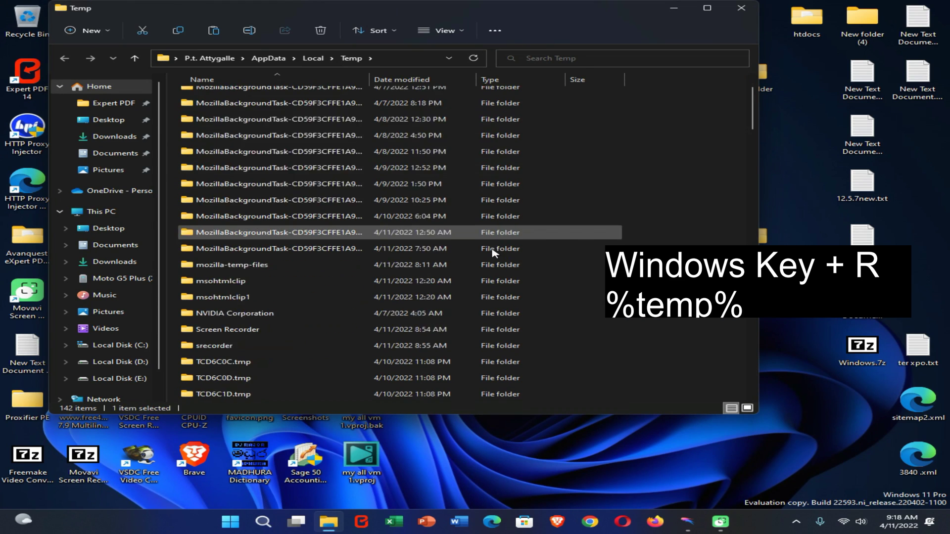
pyautogui.scroll(-5, 467, 268)
pyautogui.scroll(-5, 468, 268)
pyautogui.scroll(-5, 468, 268)
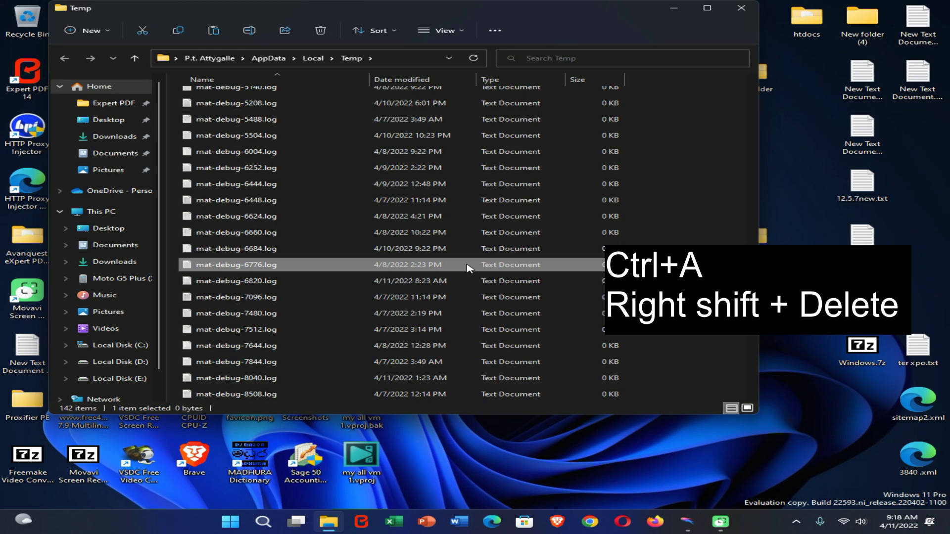
# Permanently delete all Temp items, skipping every in-use file, and close the window.
pyautogui.hotkey('ctrl', 'a')
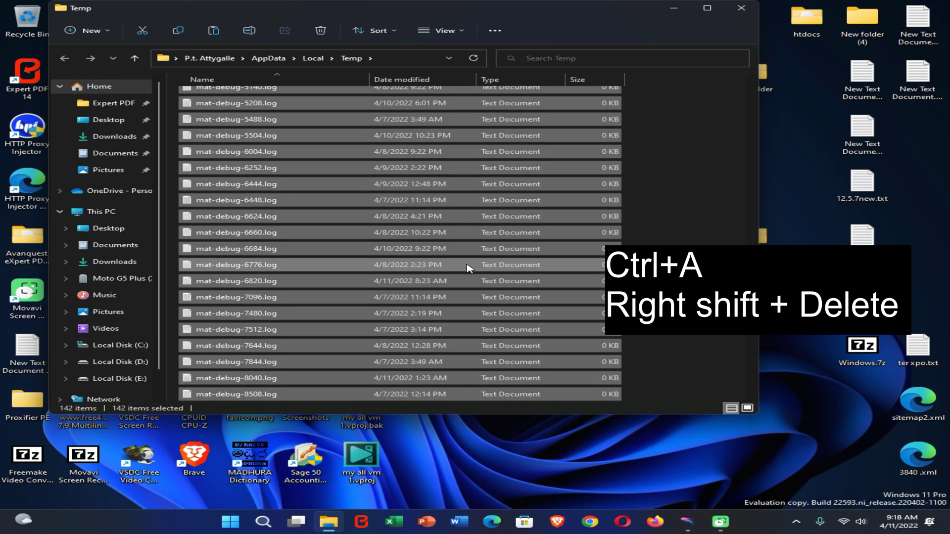
pyautogui.hotkey('shift', 'Delete')
pyautogui.press('Return')
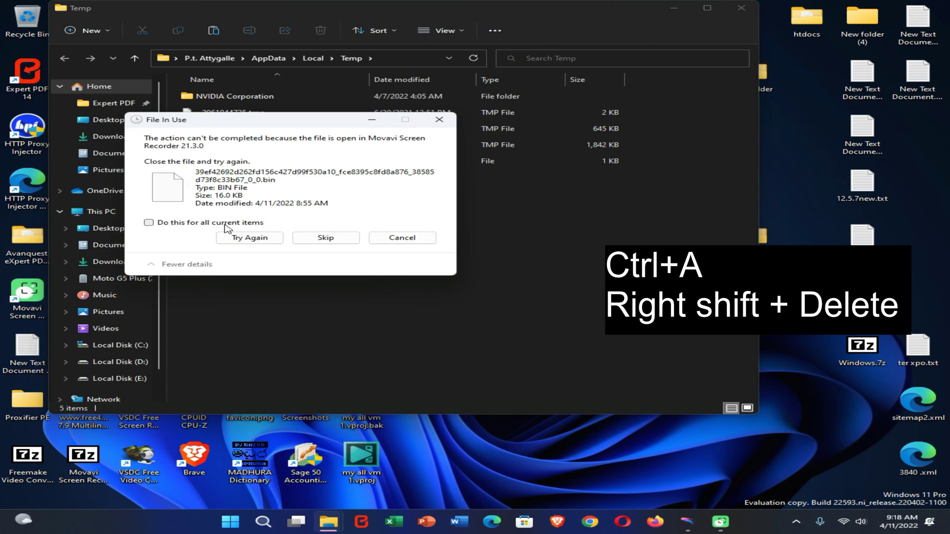
pyautogui.click(149, 222)
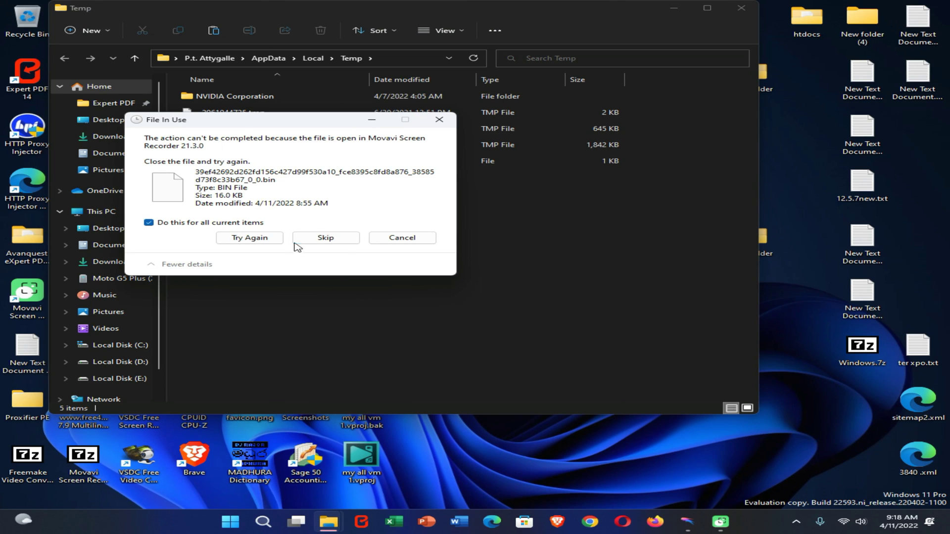
pyautogui.click(326, 238)
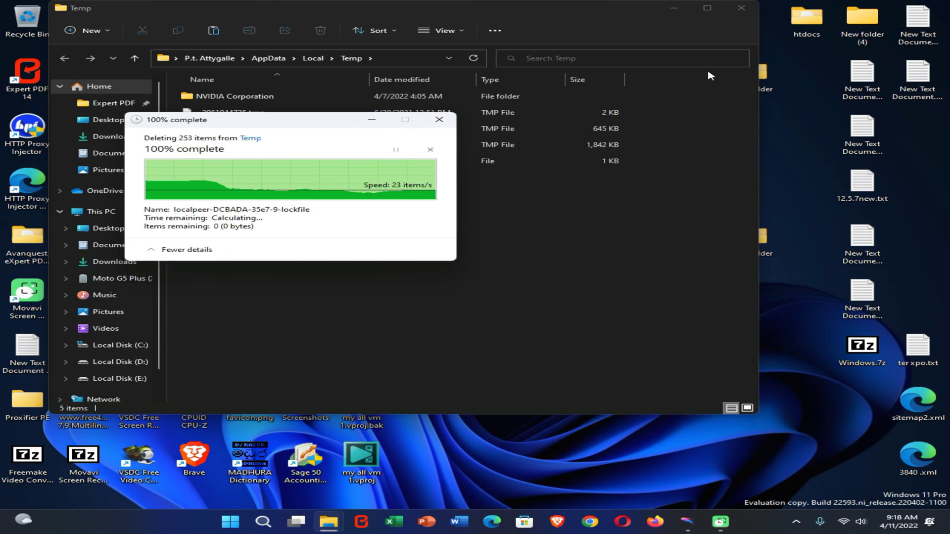
pyautogui.click(741, 9)
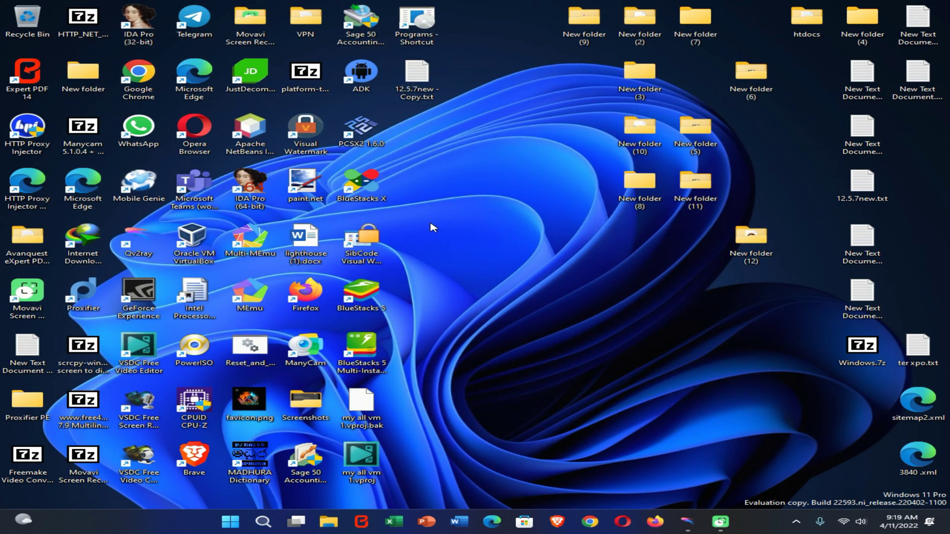
# Launch Registry Editor and browse HKEY_CURRENT_USER\Console and HKEY_CLASSES_ROOT\.accda.
pyautogui.press('super+r')
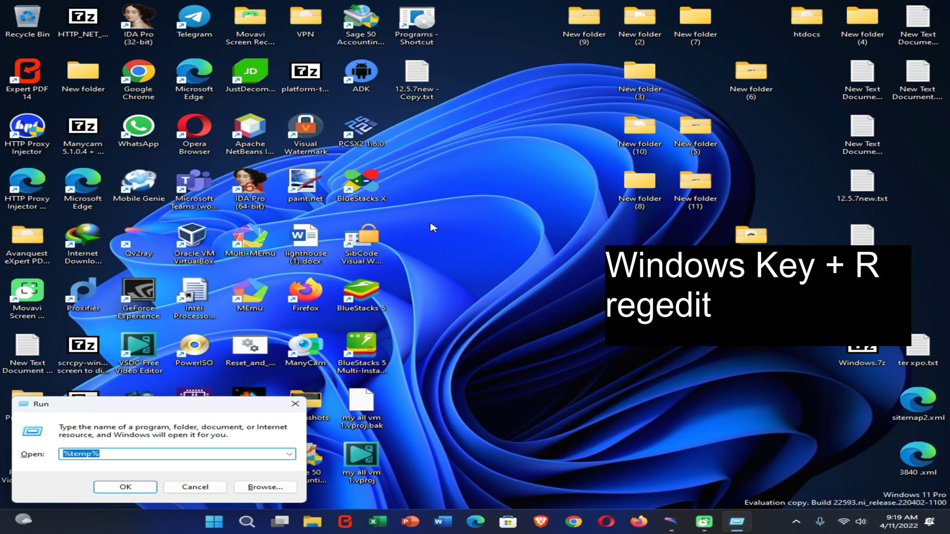
pyautogui.write('reged')
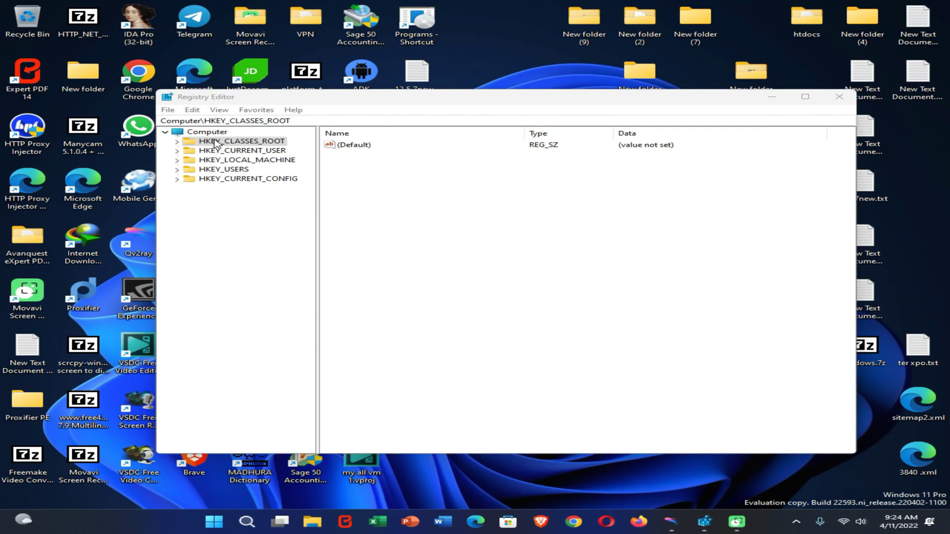
pyautogui.click(177, 151)
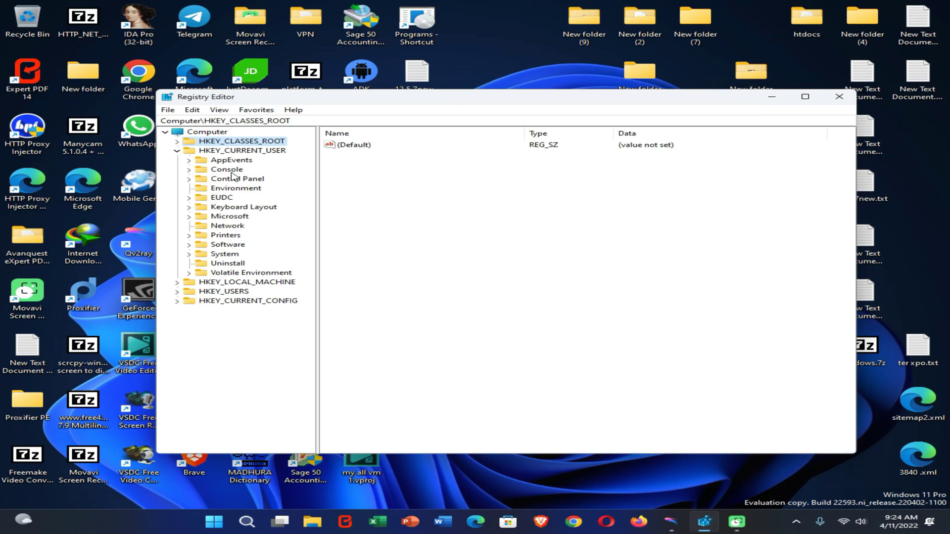
pyautogui.click(227, 169)
pyautogui.click(178, 141)
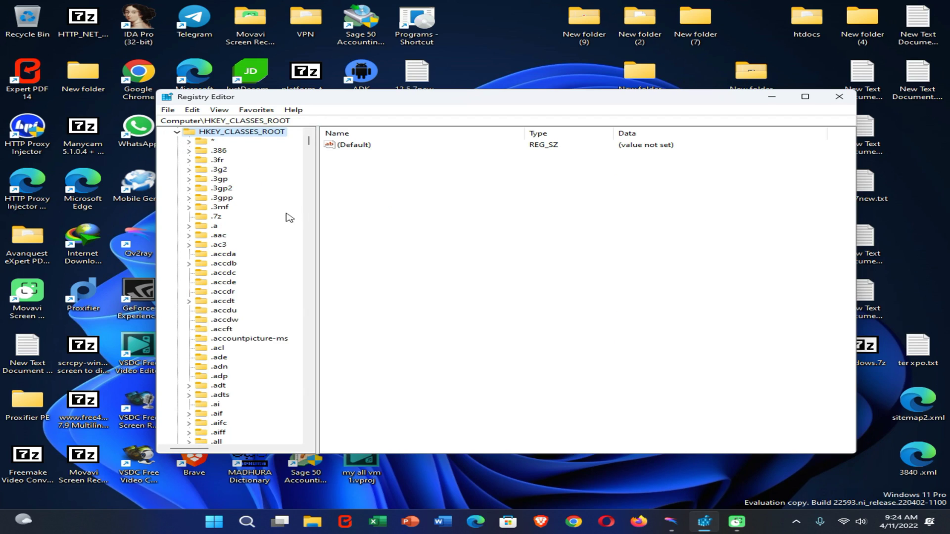
pyautogui.click(222, 254)
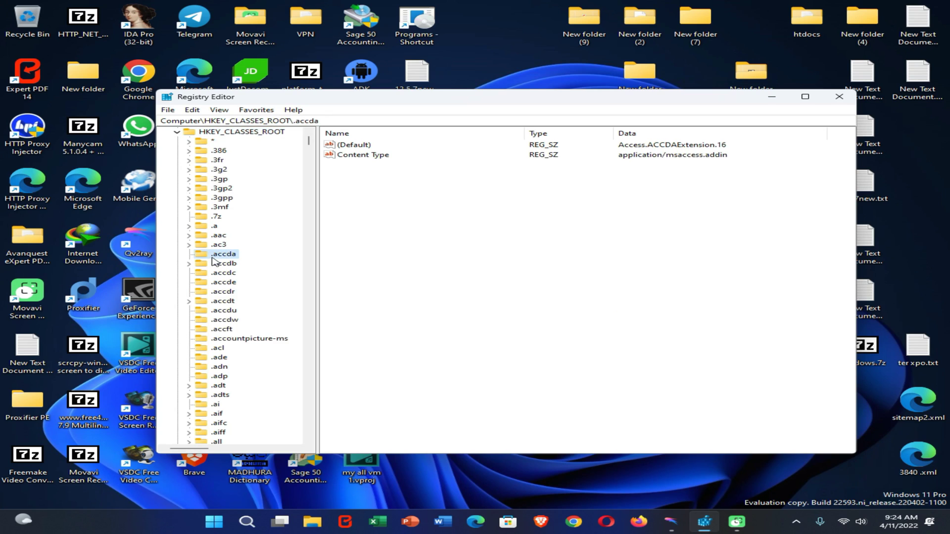
pyautogui.write('lo')
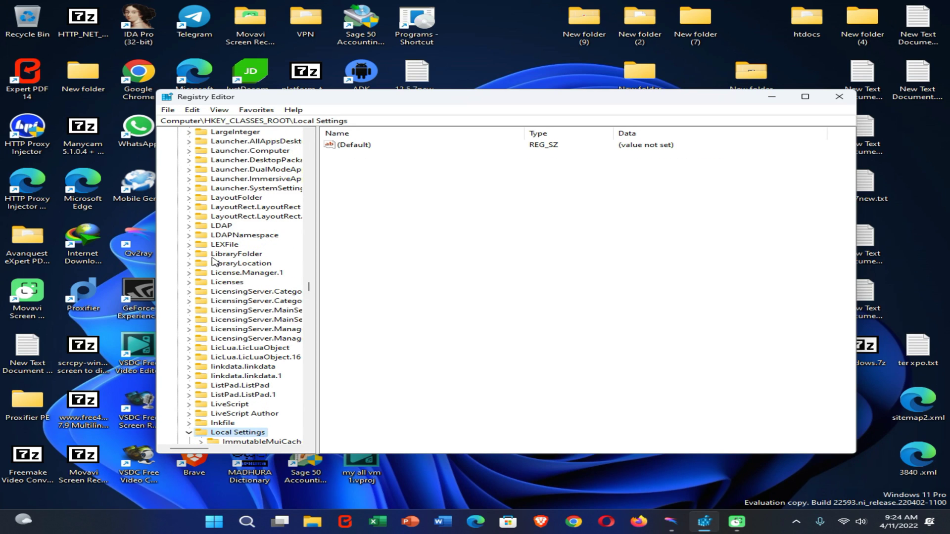
pyautogui.scroll(-4, 260, 297)
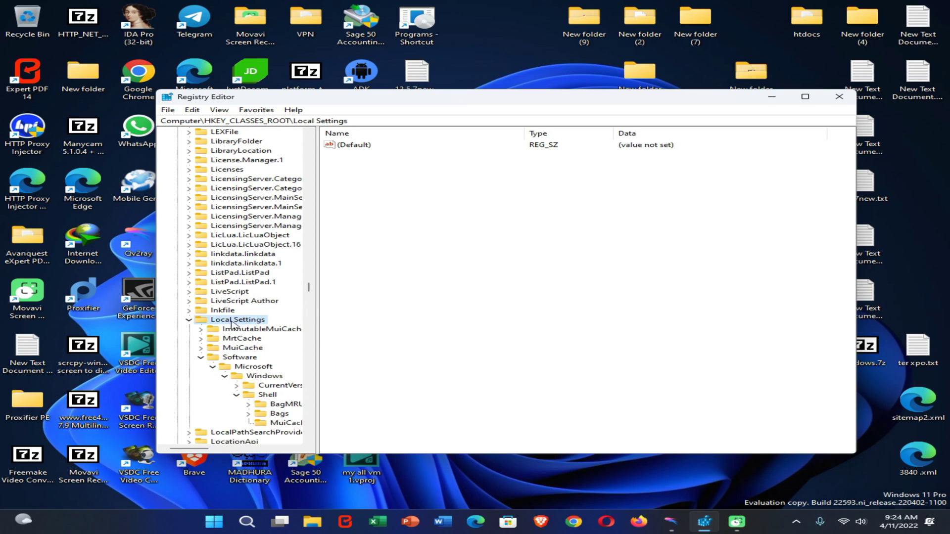
pyautogui.scroll(-2, 228, 325)
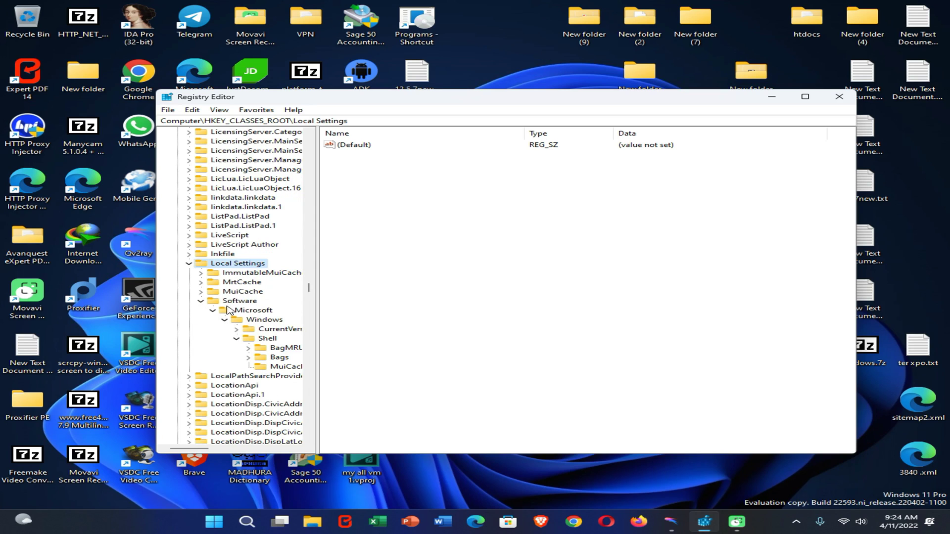
# Expand HKEY_CLASSES_ROOT\Local Settings\Software\Microsoft\Windows\Shell and select BagMRU.
pyautogui.click(239, 311)
pyautogui.click(234, 302)
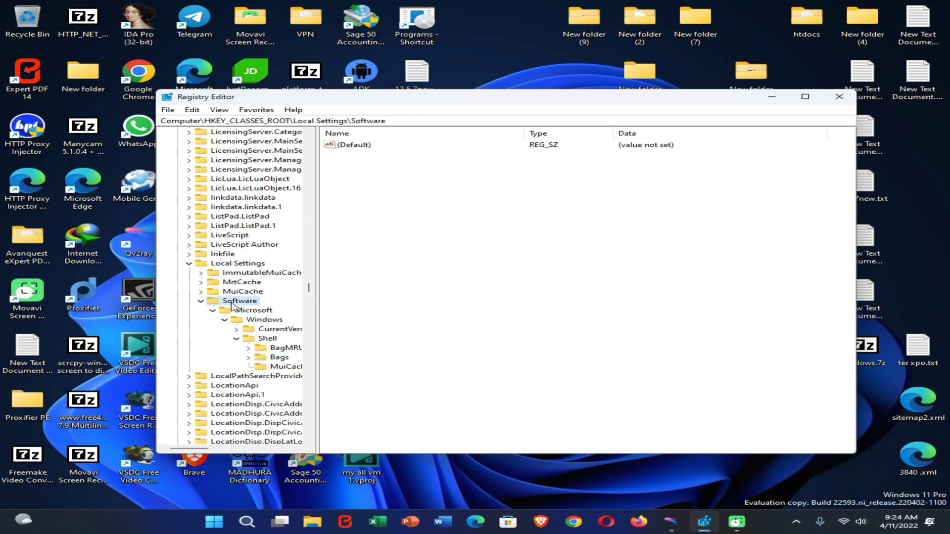
pyautogui.click(202, 301)
pyautogui.click(202, 302)
pyautogui.click(226, 320)
pyautogui.click(227, 319)
pyautogui.click(236, 339)
pyautogui.click(283, 348)
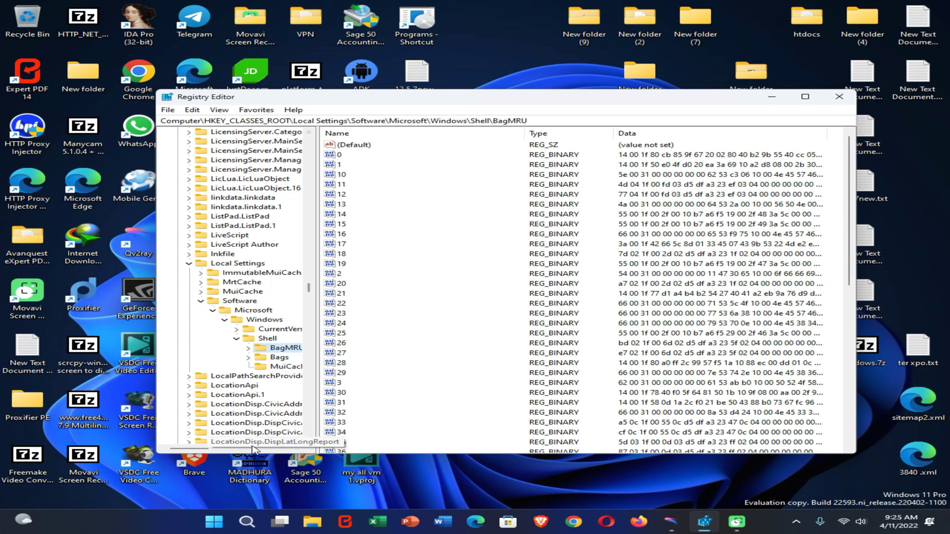
pyautogui.moveTo(203, 451); pyautogui.dragTo(222, 451)
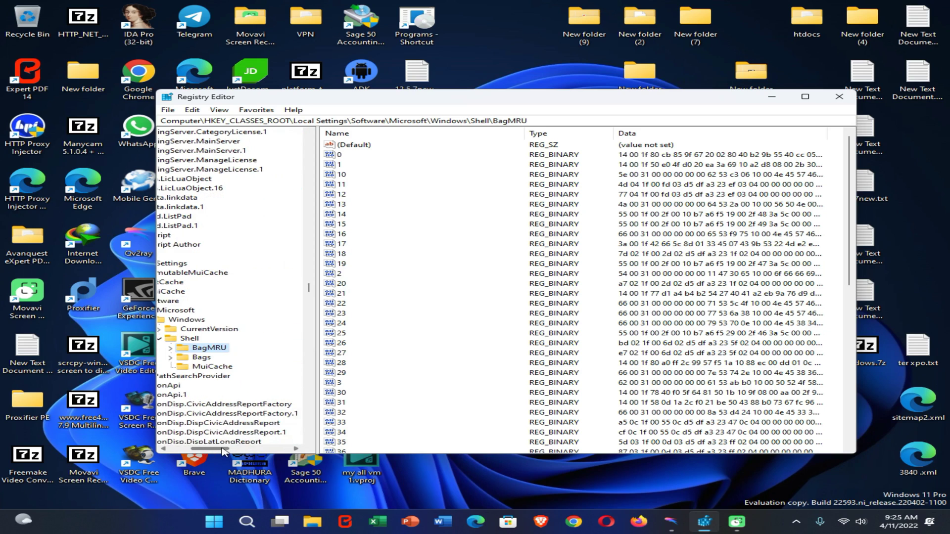
# Switch between the Bags and BagMRU keys, ending on BagMRU's binary values.
pyautogui.click(221, 357)
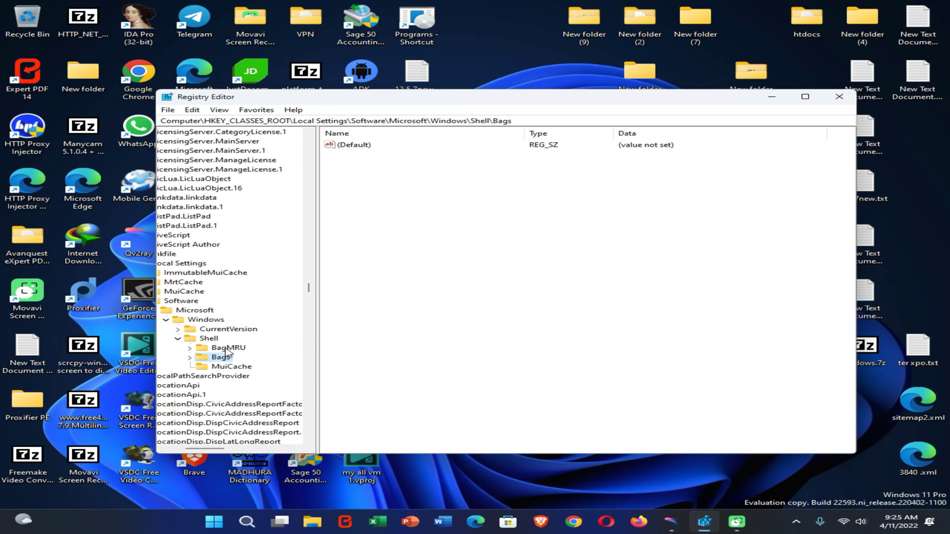
pyautogui.click(227, 349)
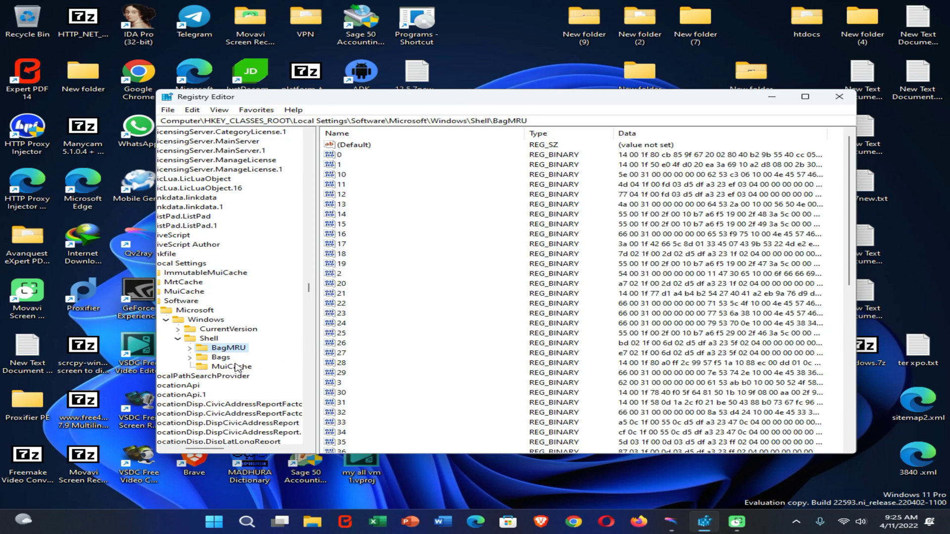
pyautogui.click(221, 356)
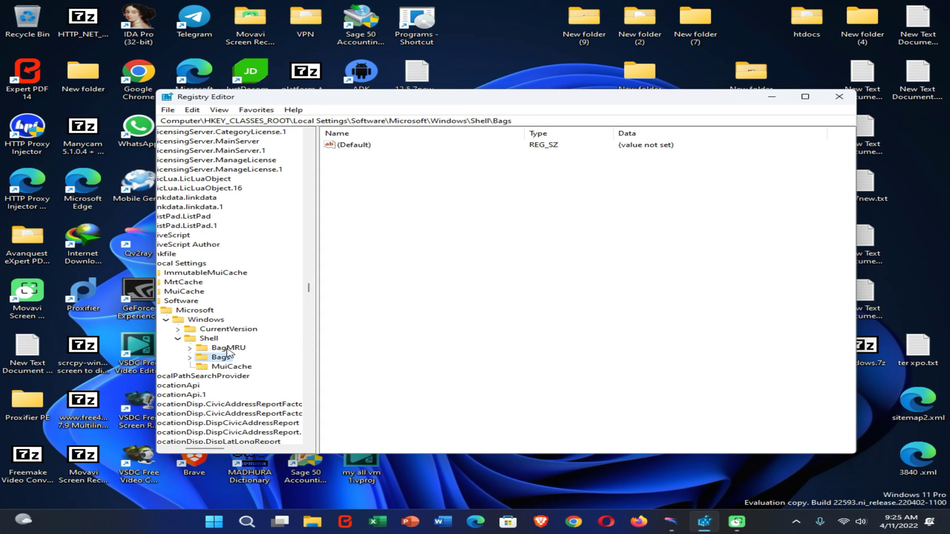
pyautogui.click(228, 348)
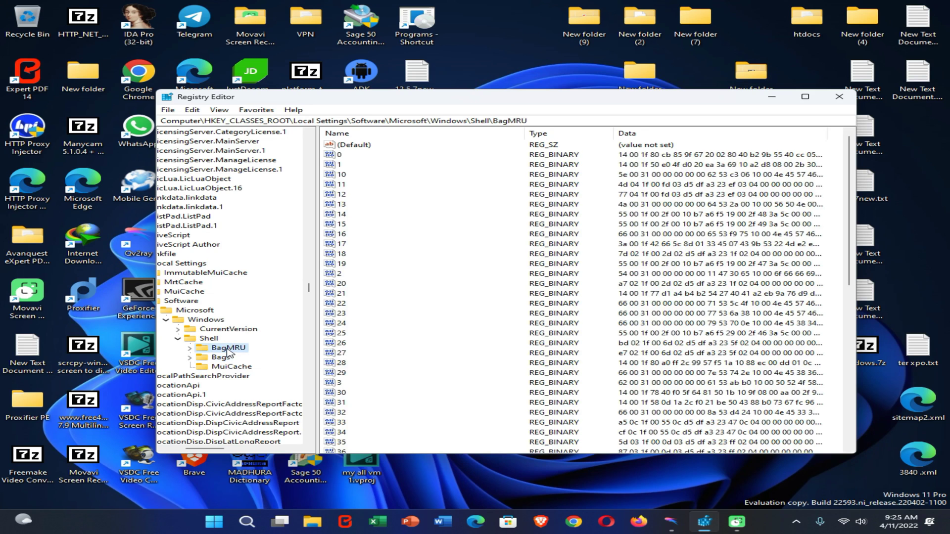
# Delete the BagMRU and Bags keys, confirming each, and close Registry Editor.
pyautogui.rightClick(228, 350)
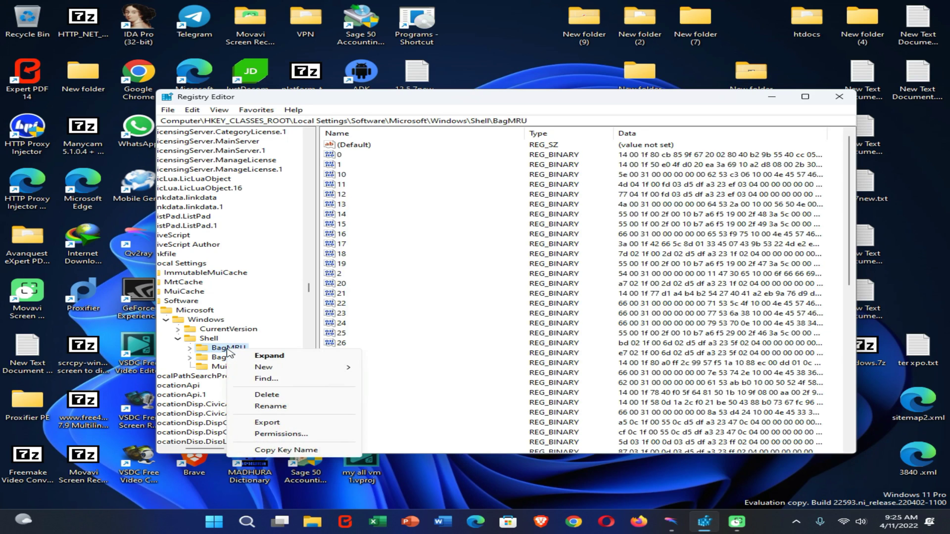
pyautogui.click(267, 394)
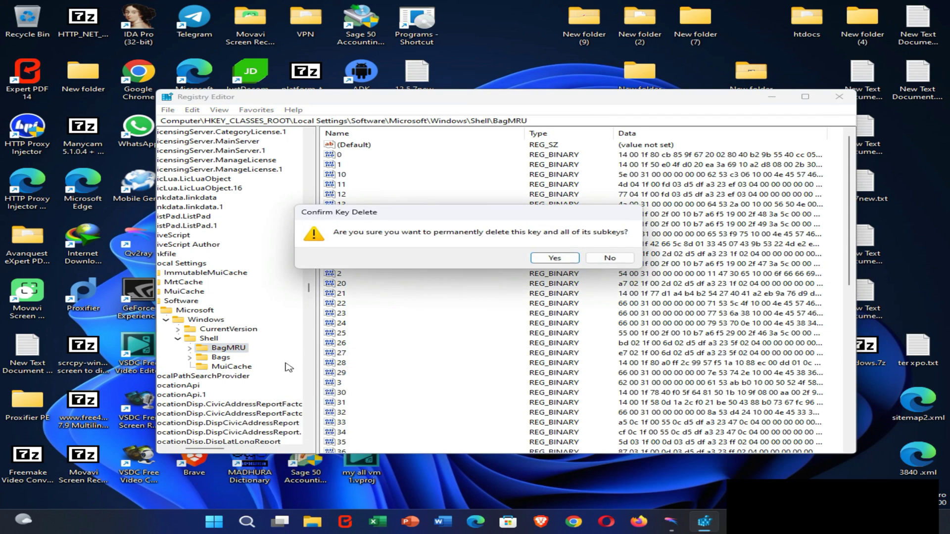
pyautogui.click(555, 259)
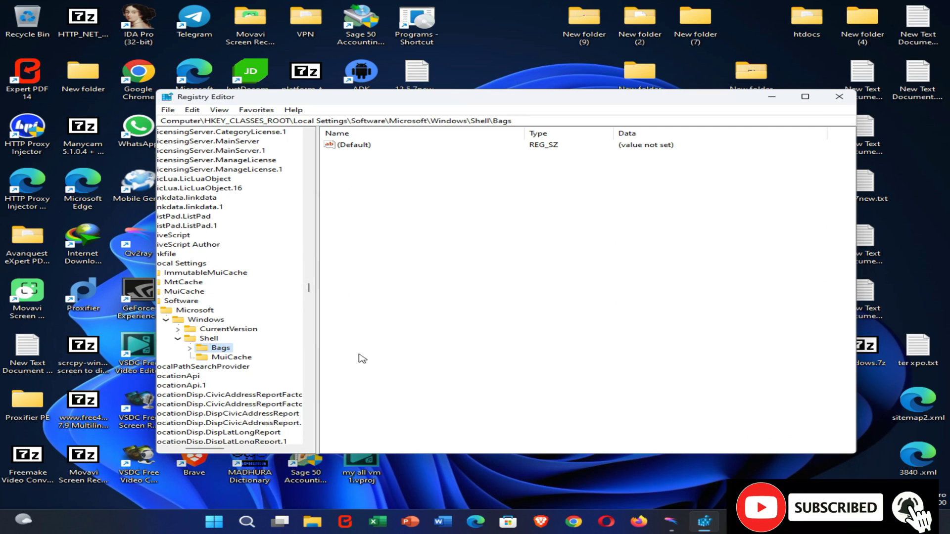
pyautogui.rightClick(220, 351)
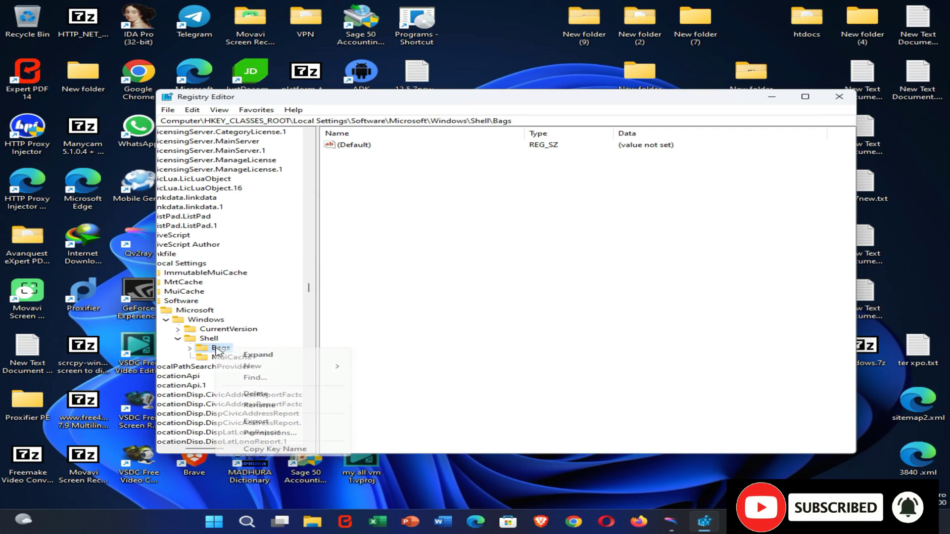
pyautogui.click(256, 394)
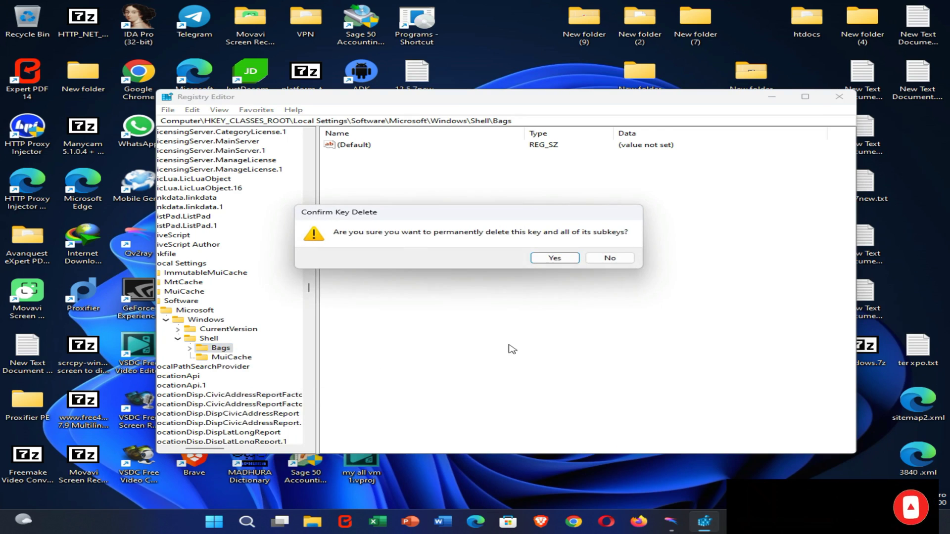
pyautogui.click(554, 258)
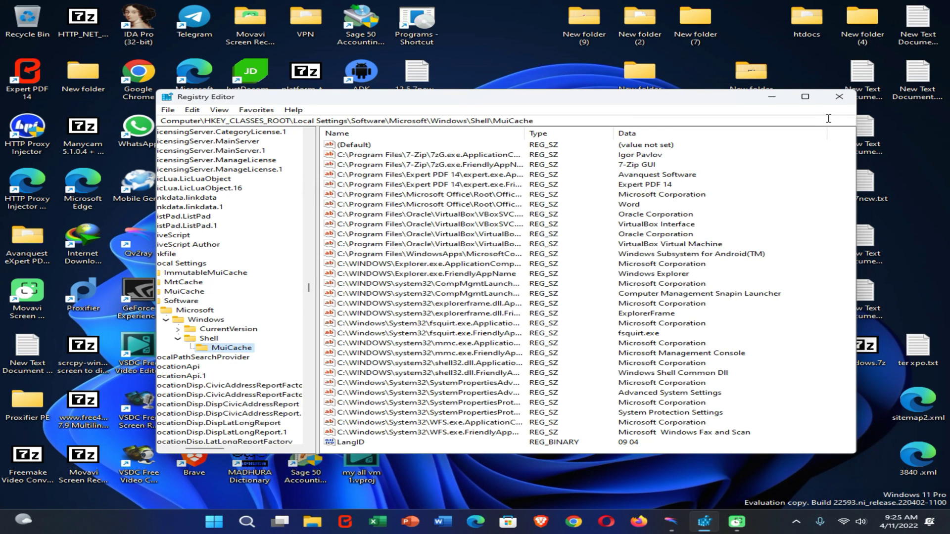
pyautogui.click(846, 97)
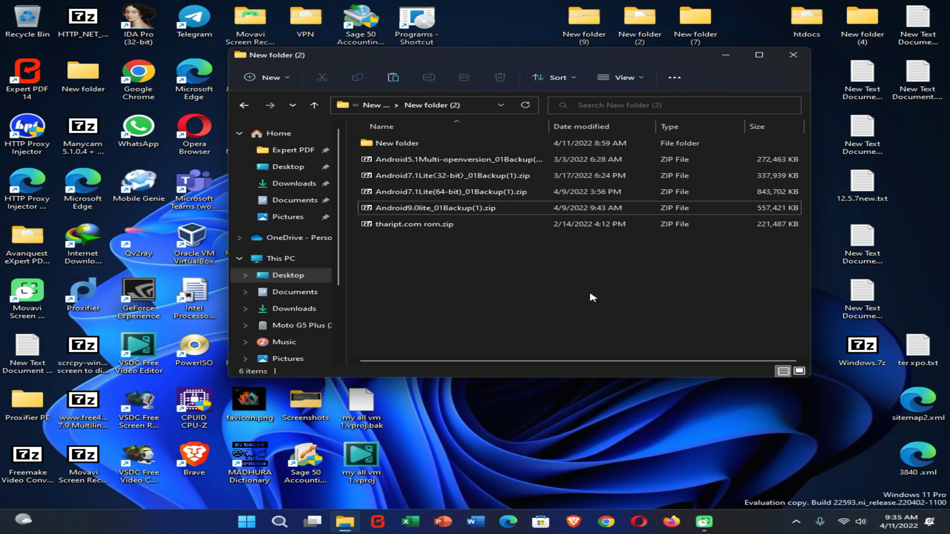
# Paste Android9.0lite_01Backup(1).zip into Moto G5 Plus's Internal shared storage\Vmospro\Backup folder.
pyautogui.rightClick(478, 209)
pyautogui.click(524, 217)
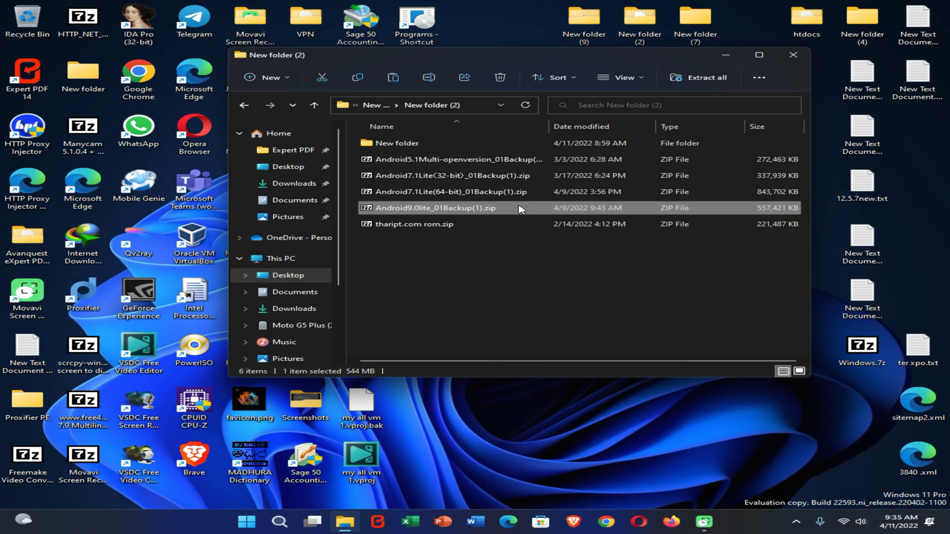
pyautogui.click(288, 275)
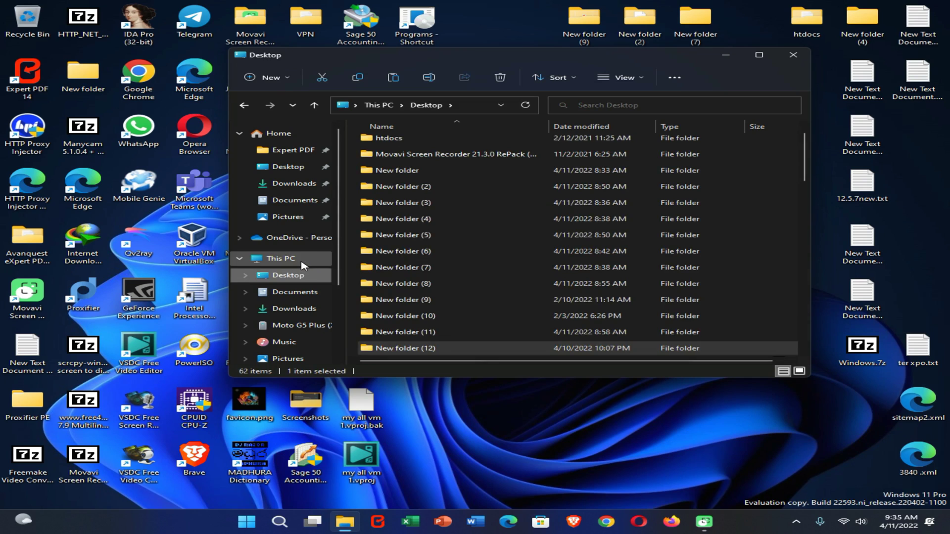
pyautogui.click(281, 258)
pyautogui.doubleClick(444, 253)
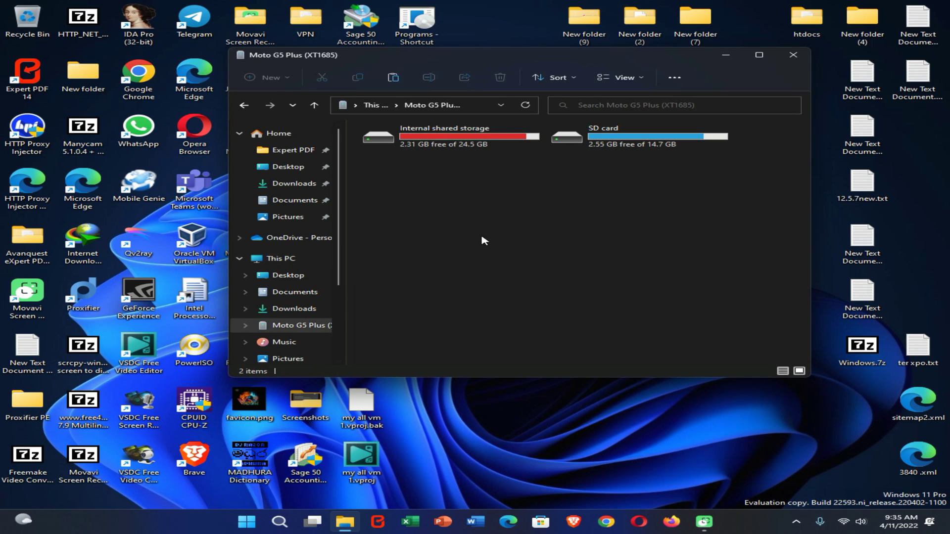
pyautogui.doubleClick(445, 137)
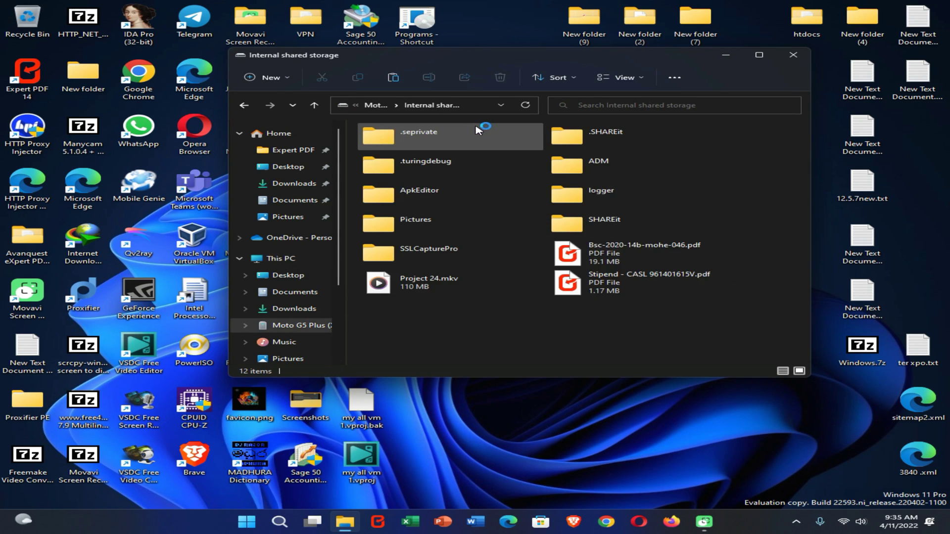
pyautogui.scroll(-5, 603, 309)
pyautogui.scroll(-5, 603, 309)
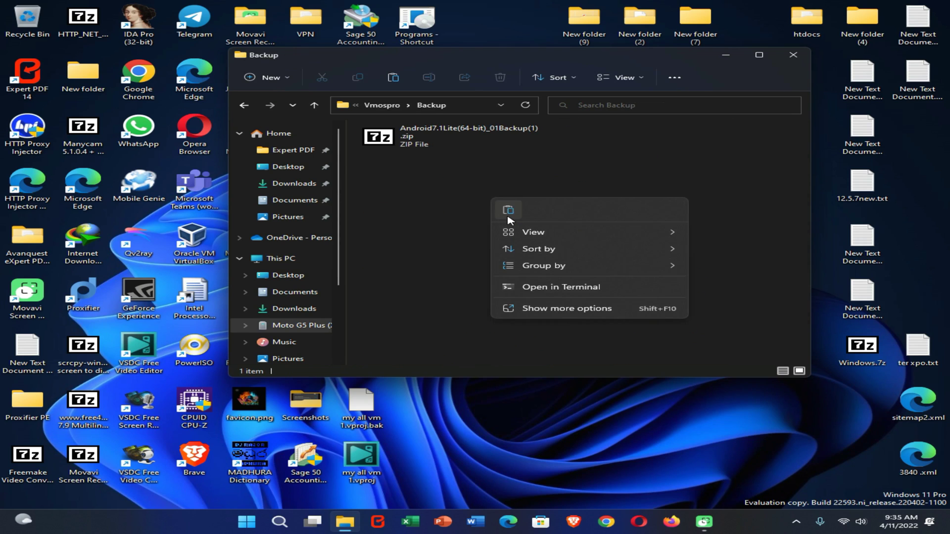
pyautogui.click(508, 211)
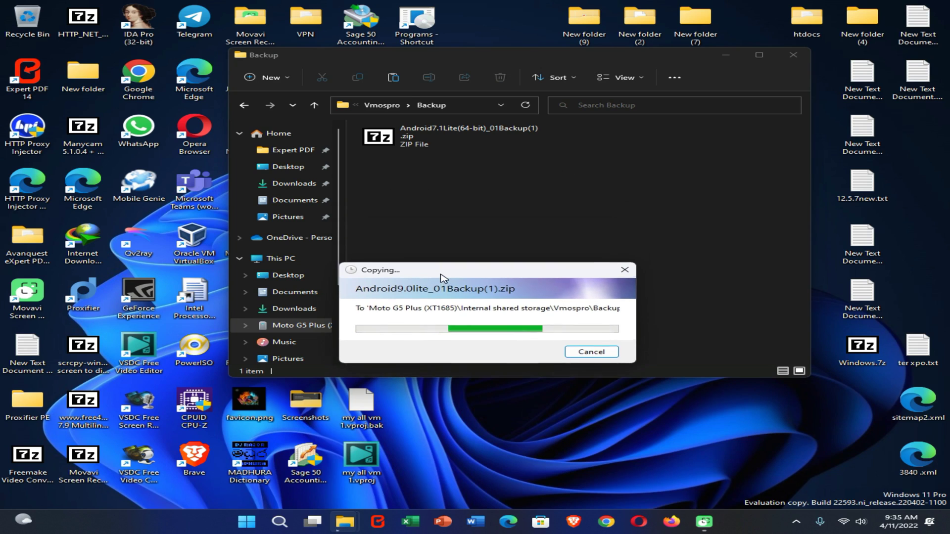
pyautogui.moveTo(409, 217); pyautogui.dragTo(446, 338)
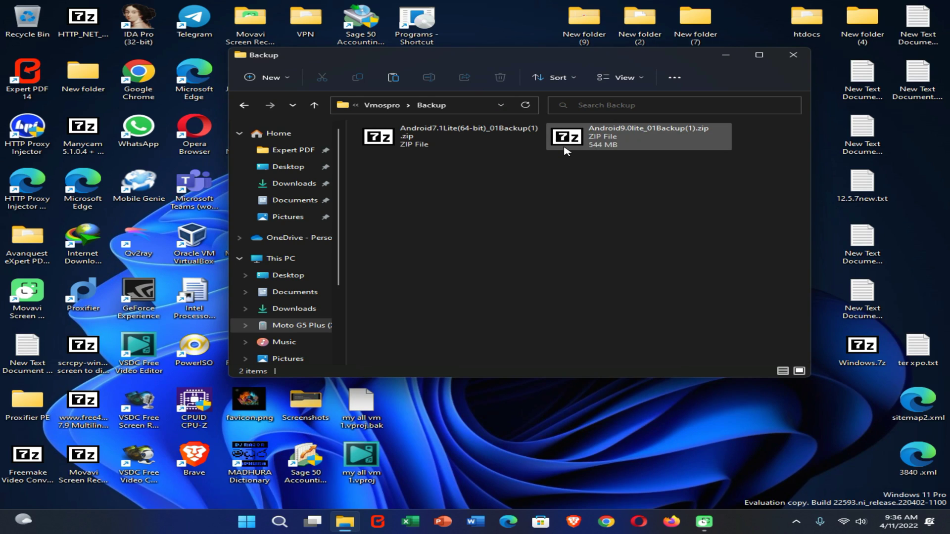
# Go back from the phone's Backup folder to New folder (2).
pyautogui.click(566, 148)
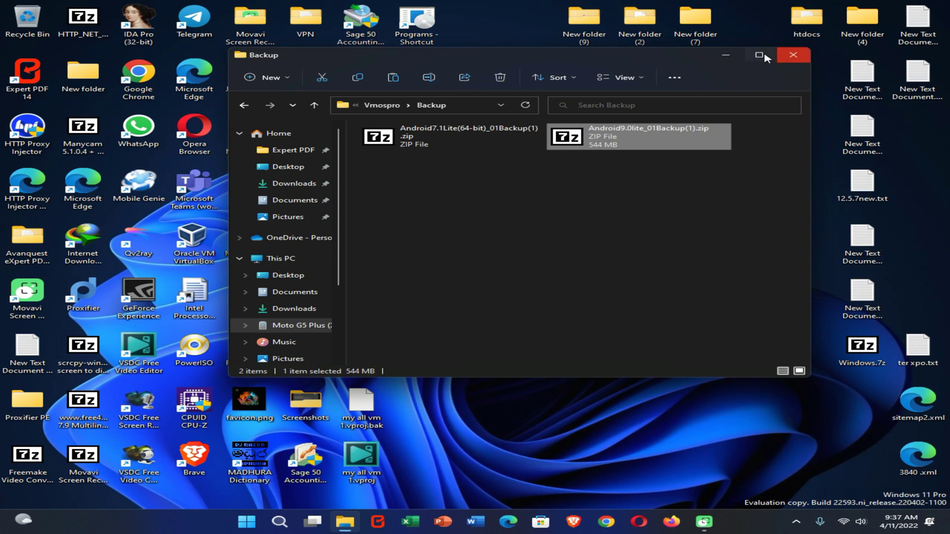
pyautogui.click(244, 105)
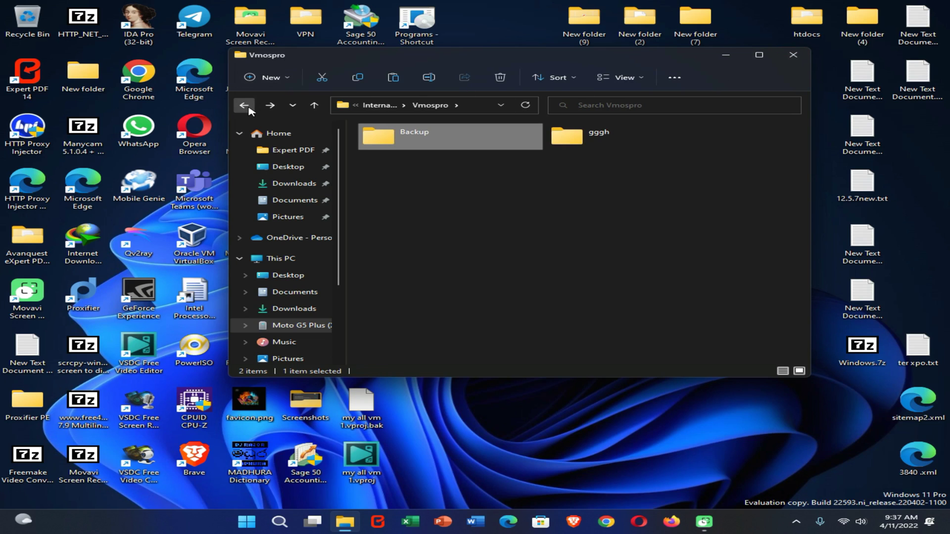
pyautogui.click(246, 105)
pyautogui.click(245, 105)
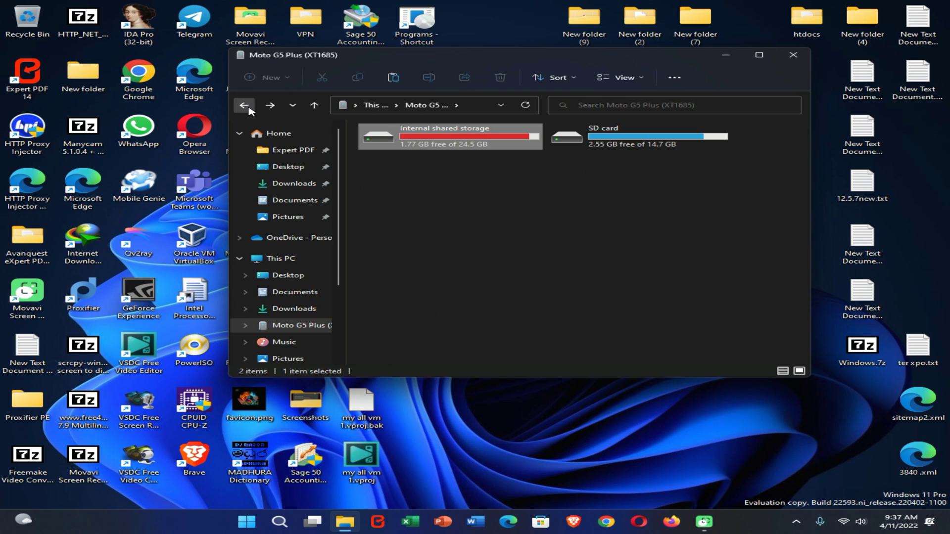
pyautogui.click(246, 105)
pyautogui.click(246, 104)
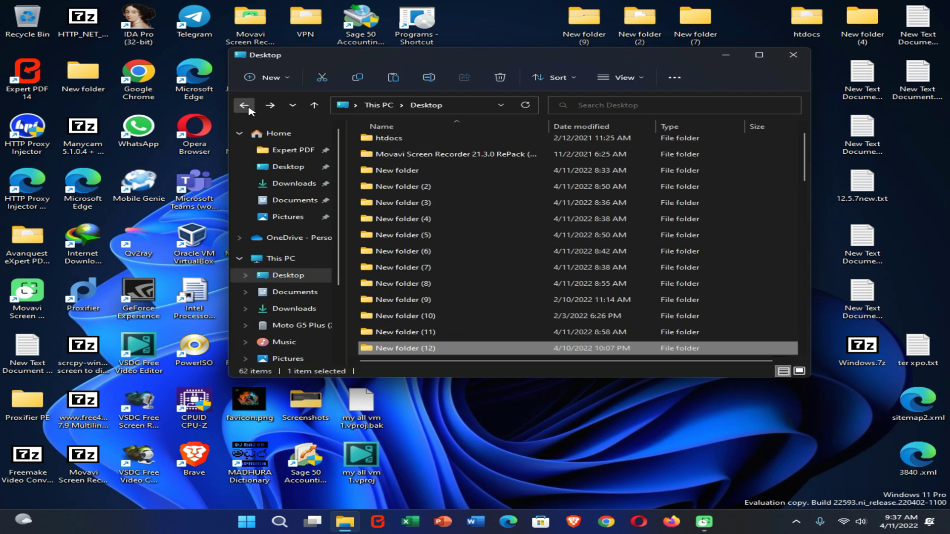
pyautogui.click(245, 104)
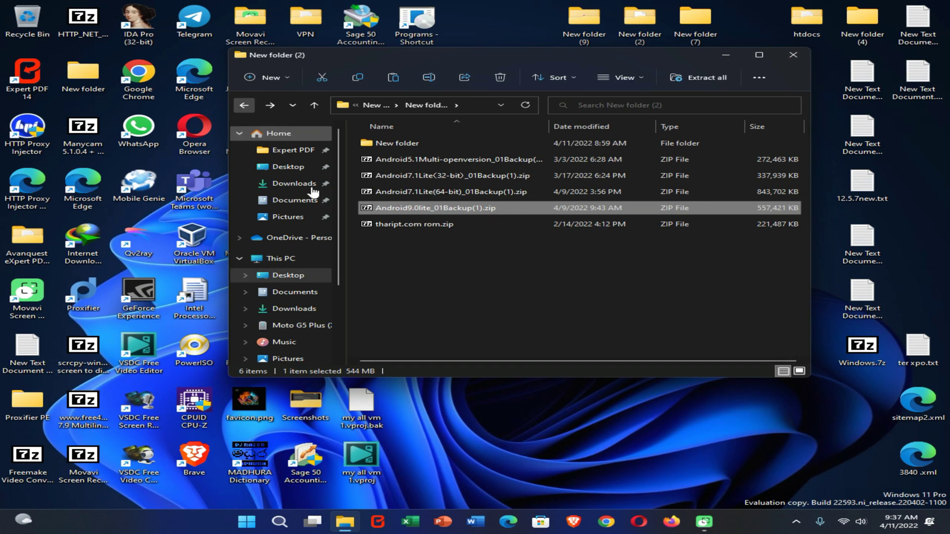
# Copy Android9.0lite_01Backup(1).zip and paste a duplicate into New folder (2).
pyautogui.rightClick(435, 208)
pyautogui.click(478, 223)
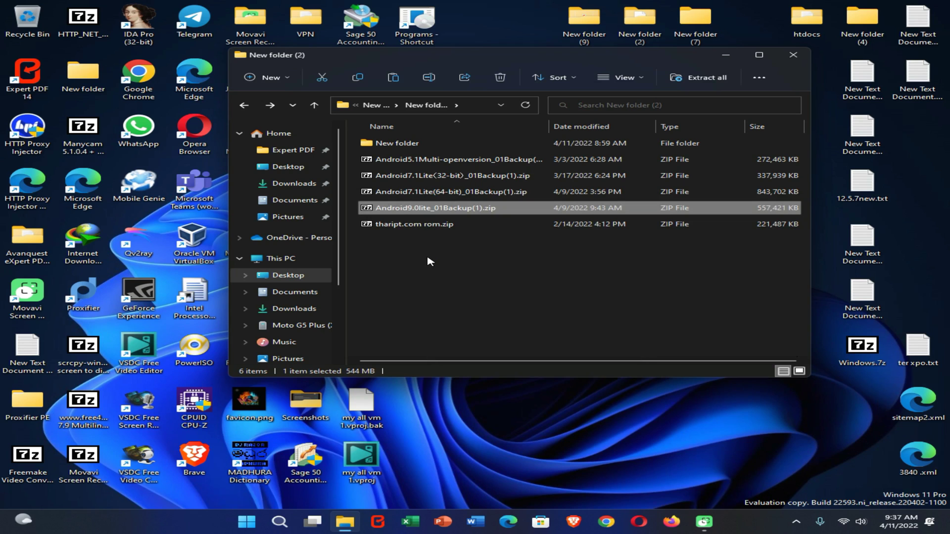
pyautogui.click(428, 261)
pyautogui.rightClick(431, 261)
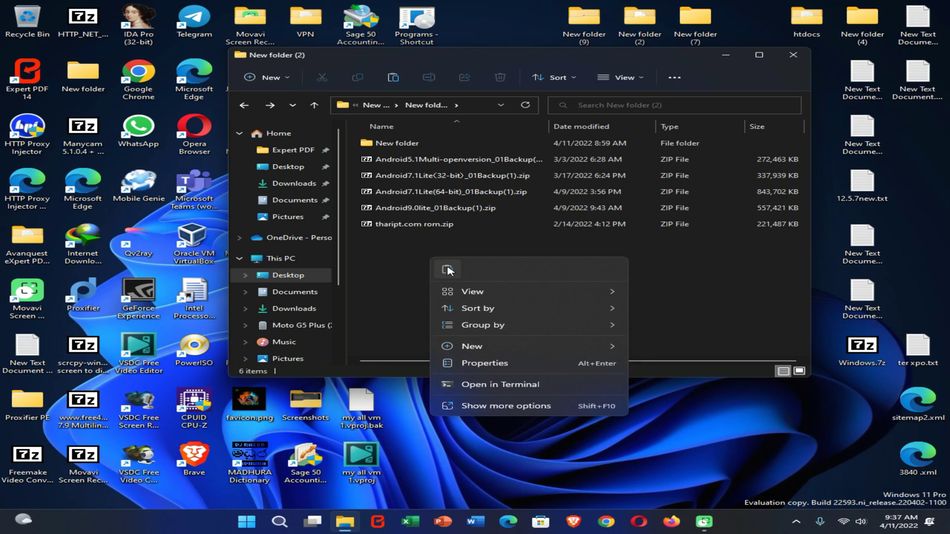
pyautogui.click(448, 270)
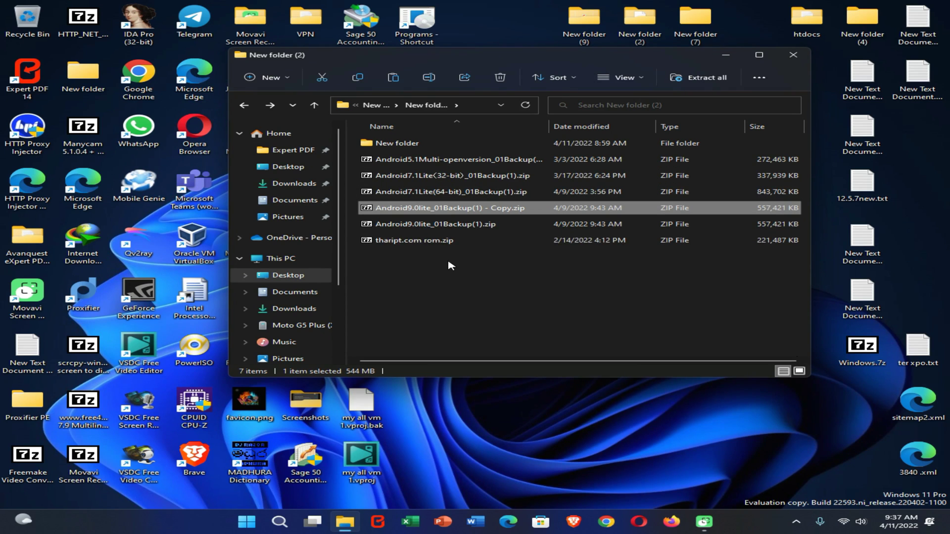
pyautogui.click(432, 275)
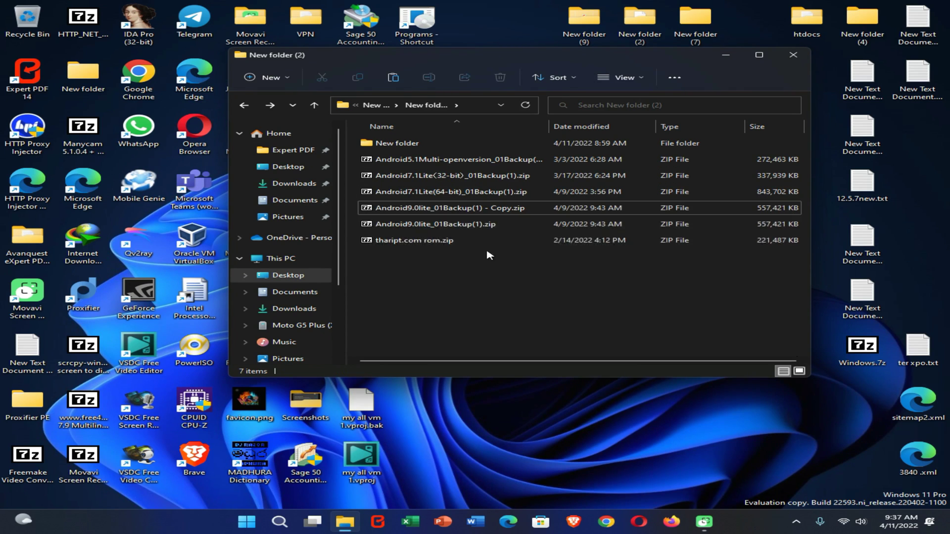